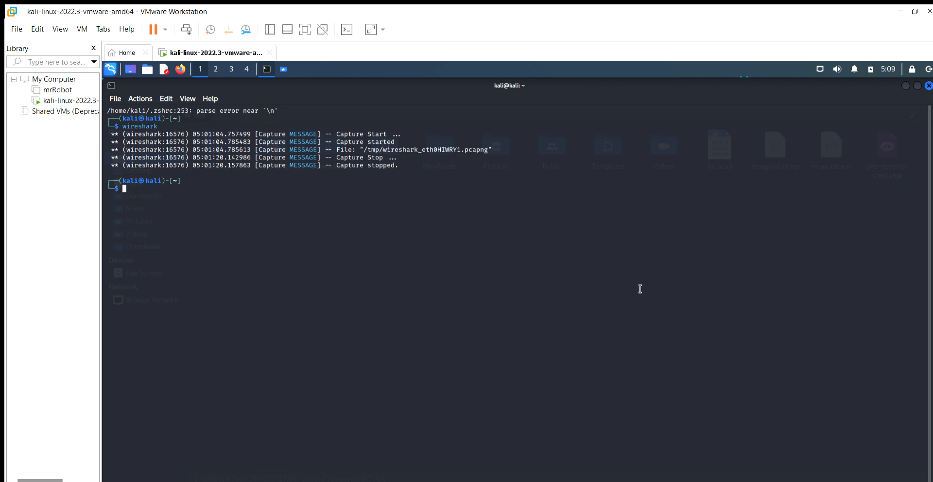
Step: Search the installed applications for "wire", launch Wireshark from the results, and close its window
left_click(111, 67)
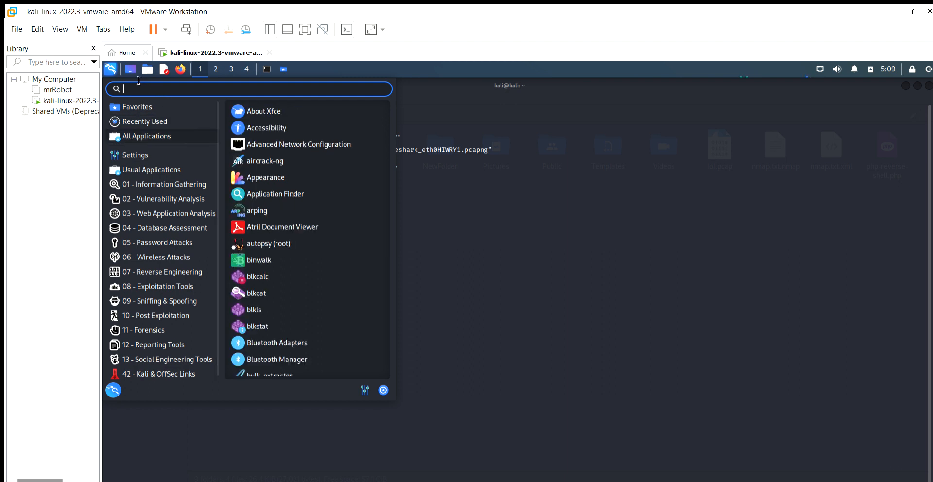
type("wire")
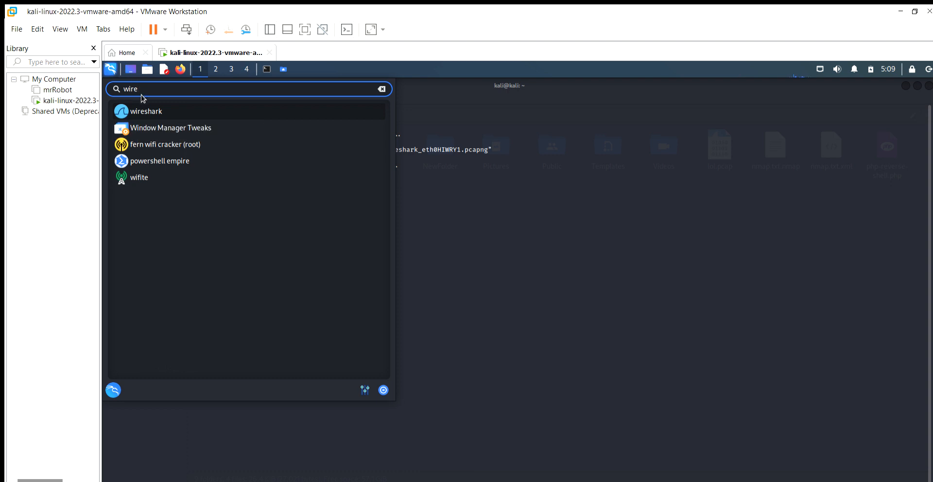
key("Return")
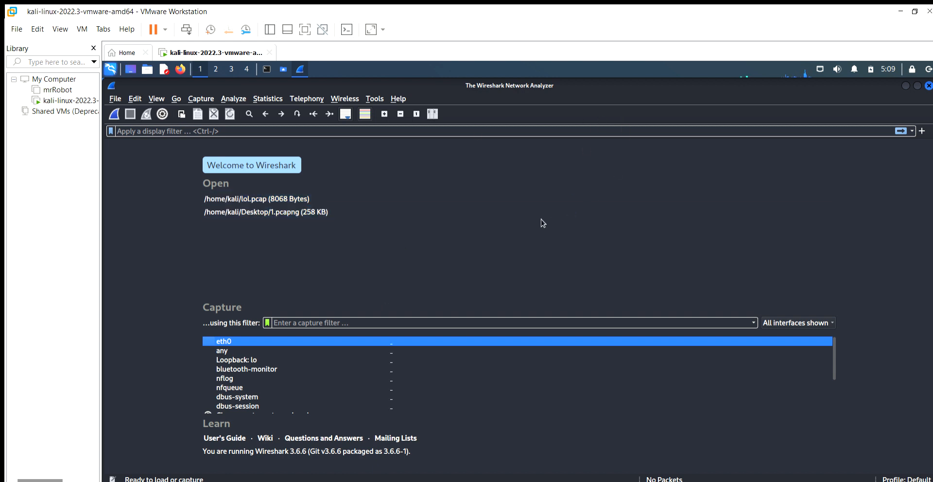
left_click(928, 86)
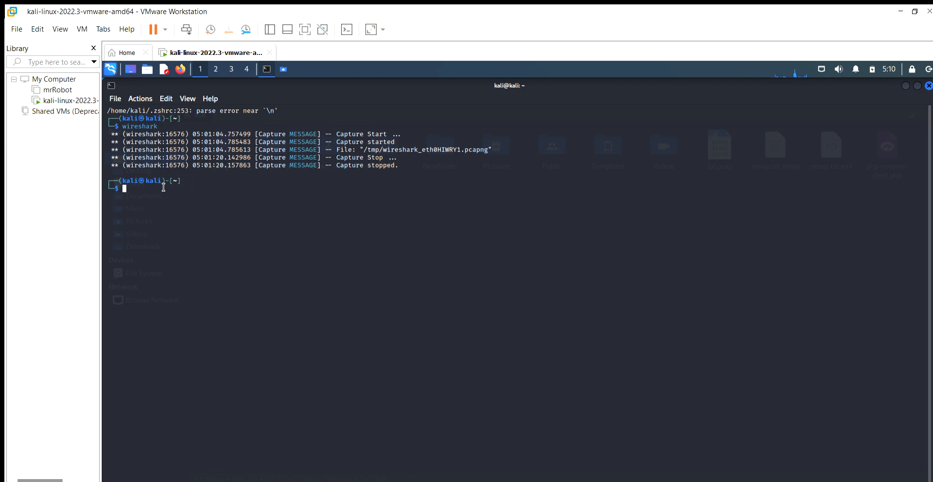
Step: Launch Wireshark from the terminal with the wireshark command
type("wireshark")
key("Return")
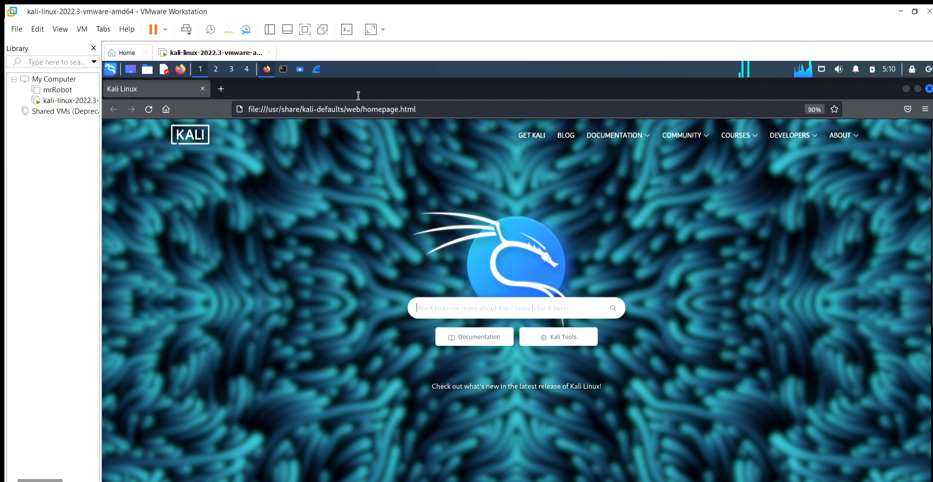
Step: Open google.com in Firefox in place of the Kali homepage to generate network traffic
left_click(358, 96)
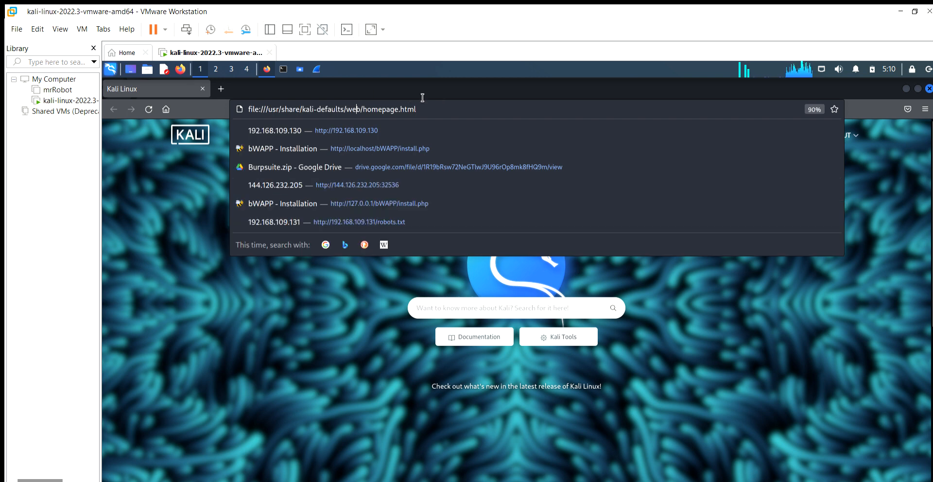
left_click_drag(422, 97, 236, 100)
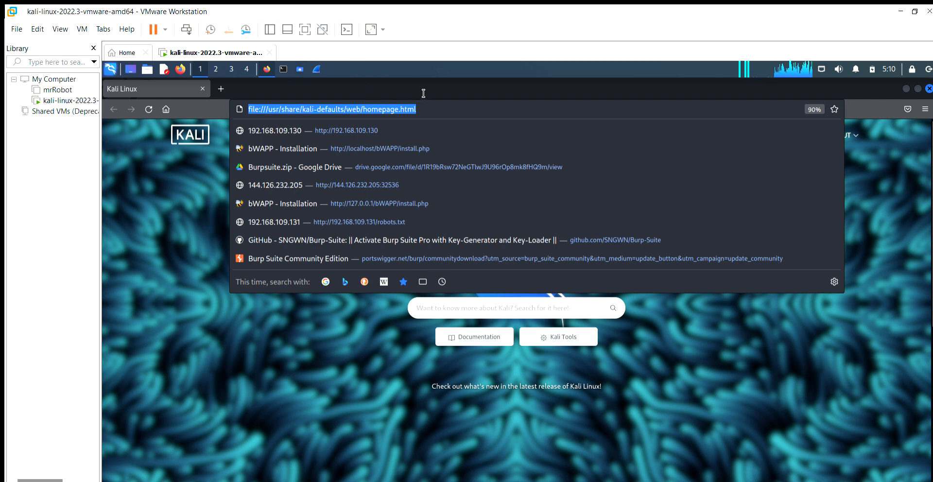
type("gooo")
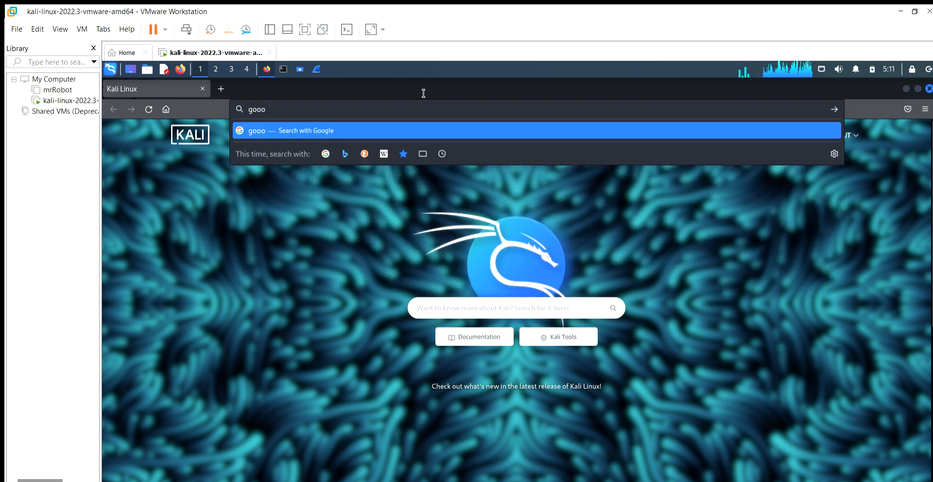
key("BackSpace")
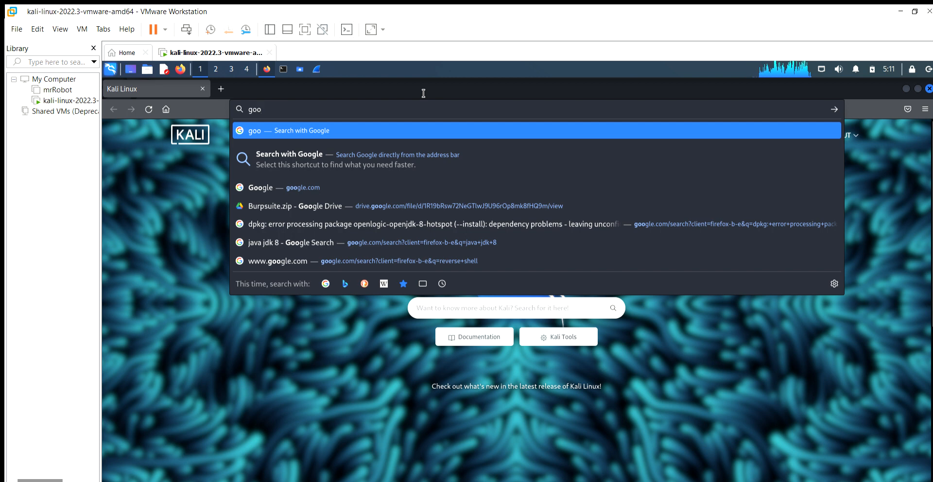
left_click(311, 176)
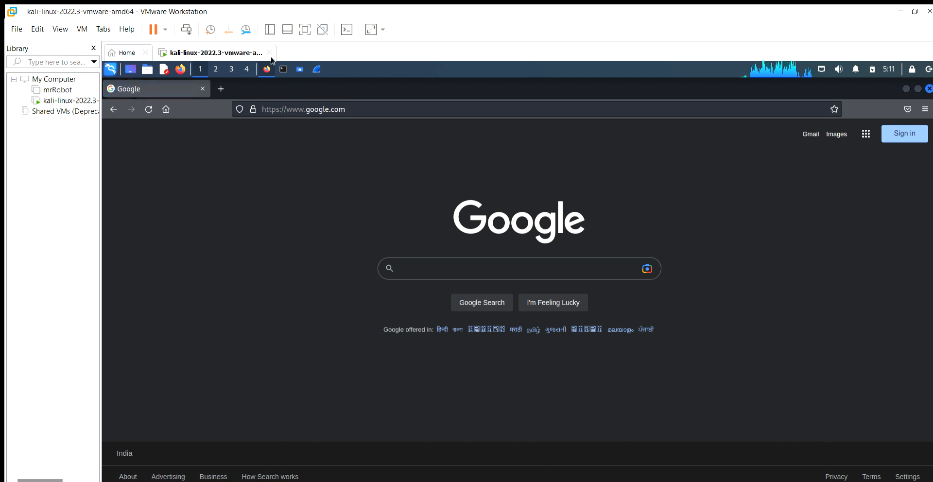
Step: Return to Wireshark and start a live capture on the eth0 interface
left_click(283, 69)
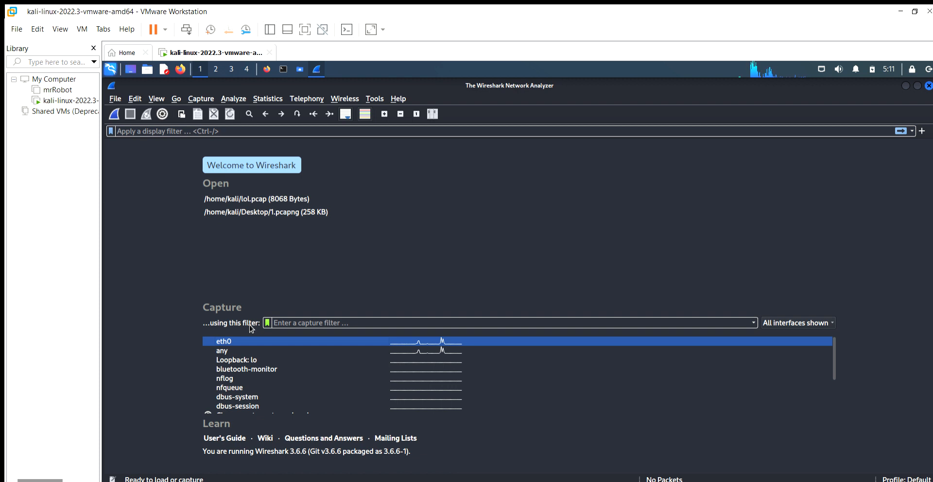
key("ctrl+e")
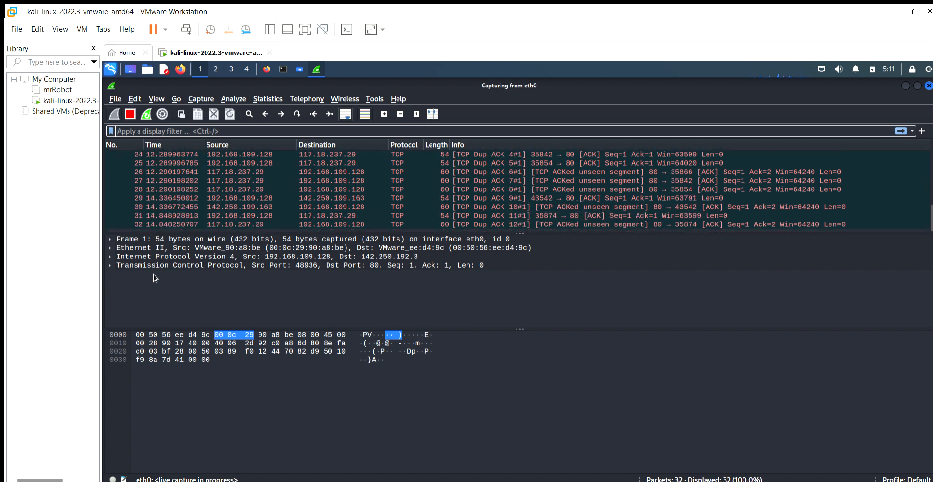
Step: Examine the time, source, destination, protocol and info of the live packets, ending at the first packet
left_click(258, 248)
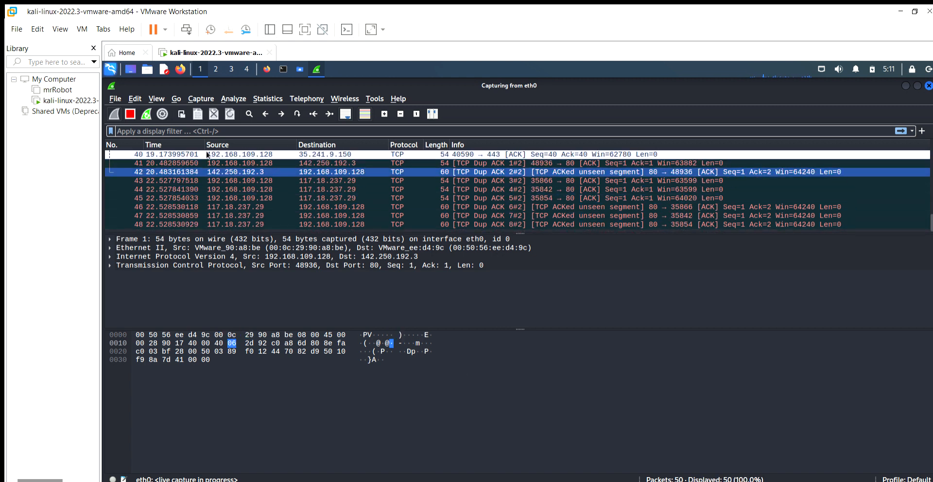
scroll(182, 155, "up", 4)
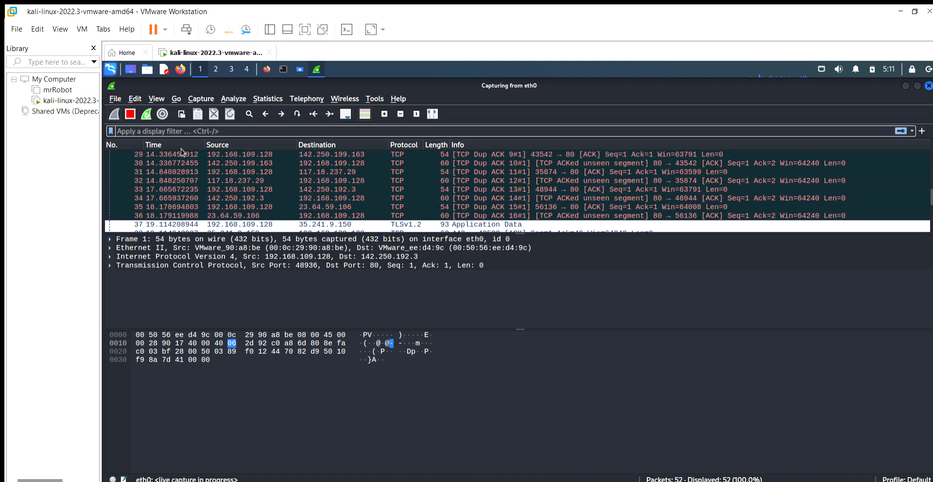
scroll(221, 155, "up", 6)
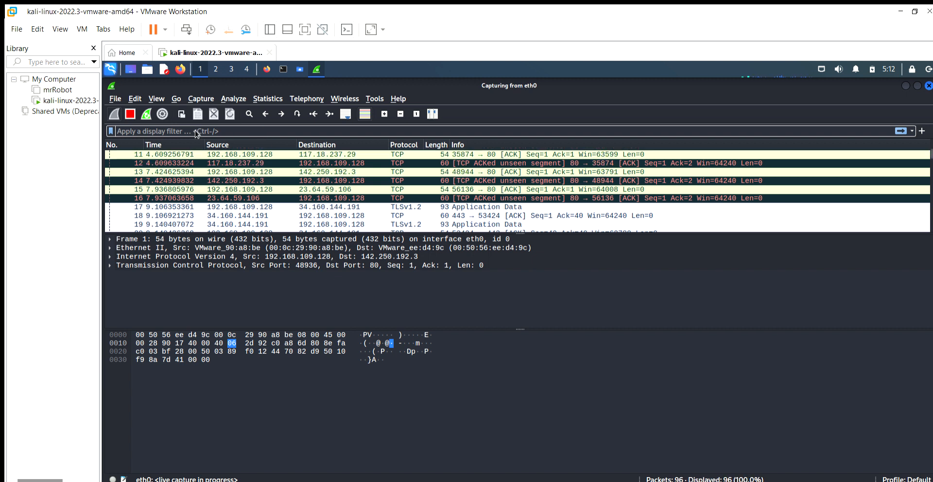
scroll(168, 158, "up", 4)
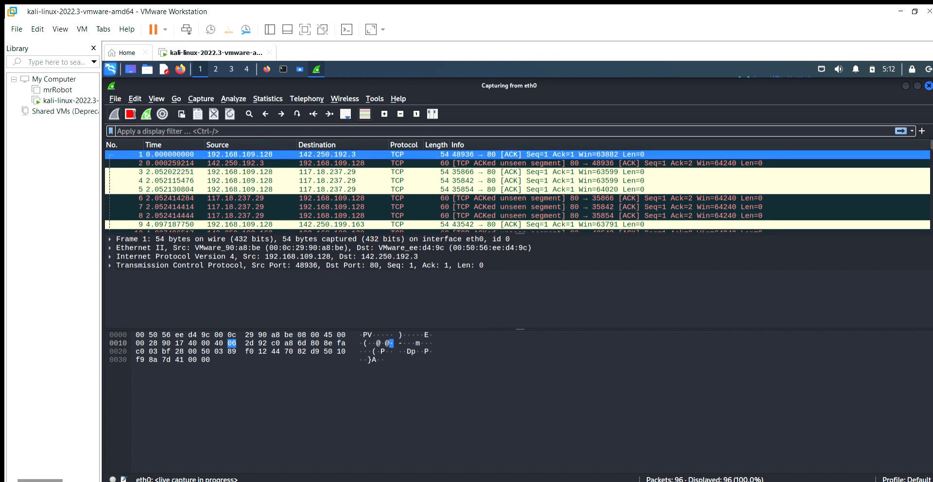
scroll(168, 185, "down", 2)
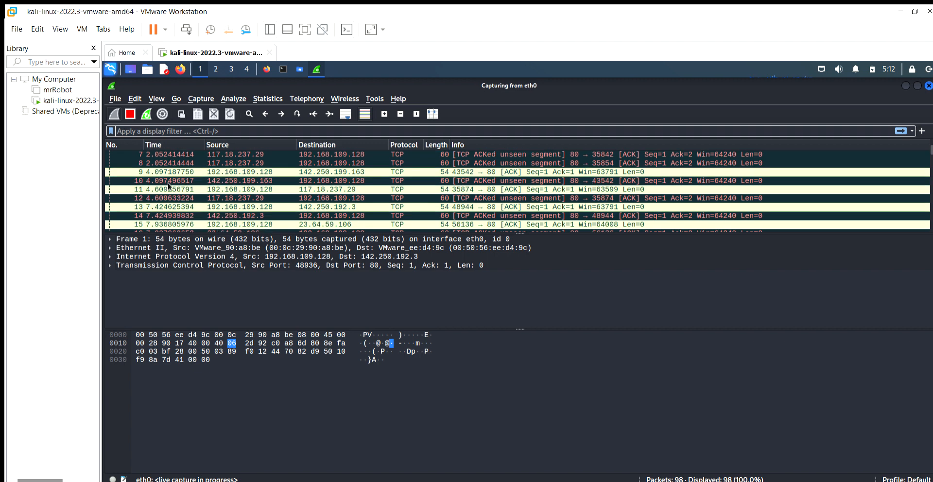
scroll(168, 185, "down", 20)
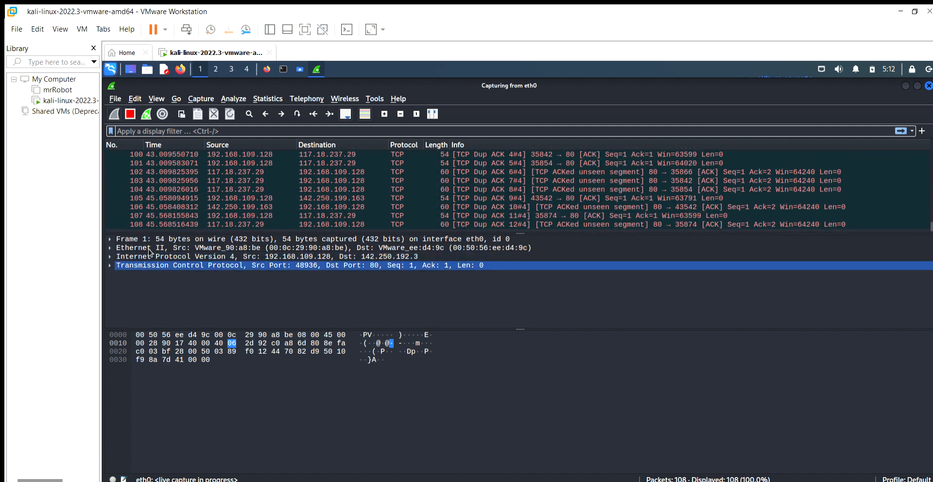
left_click(206, 164)
key("ctrl+Home")
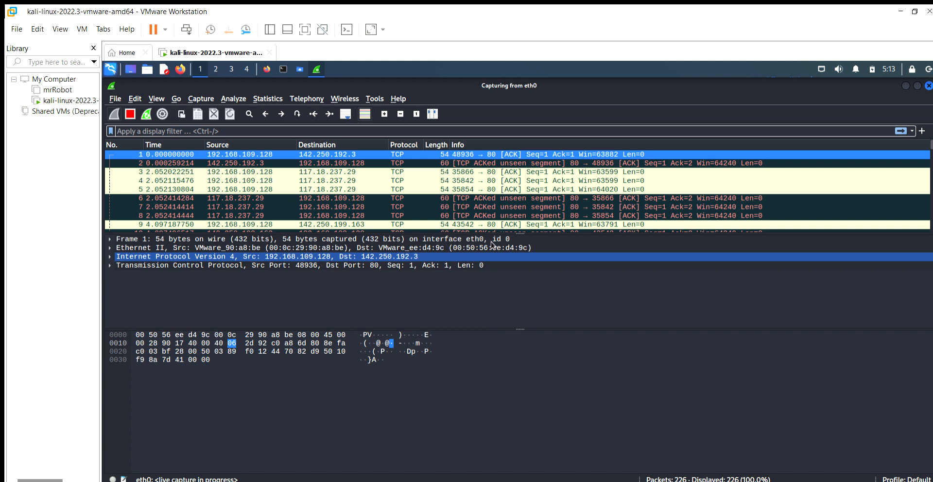
Step: Expand the Frame and Ethernet II sections of packet 1 and read their fields
left_click(312, 264)
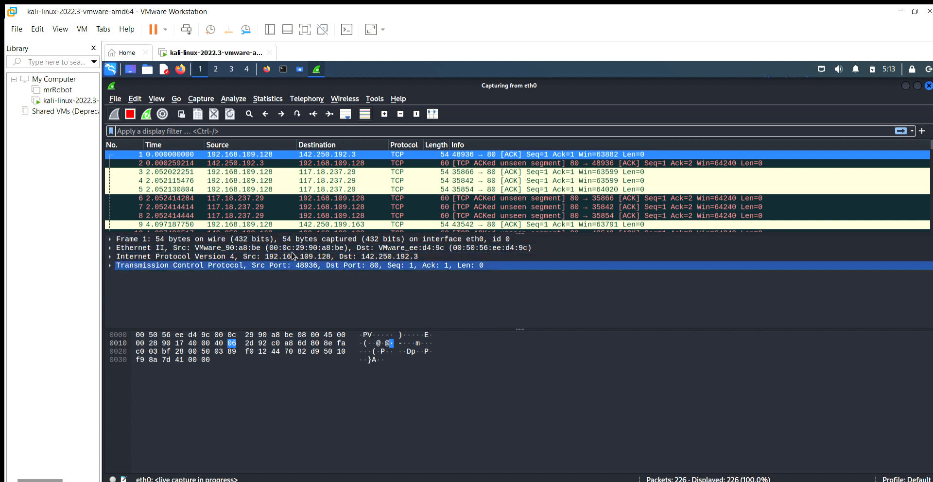
left_click(168, 245)
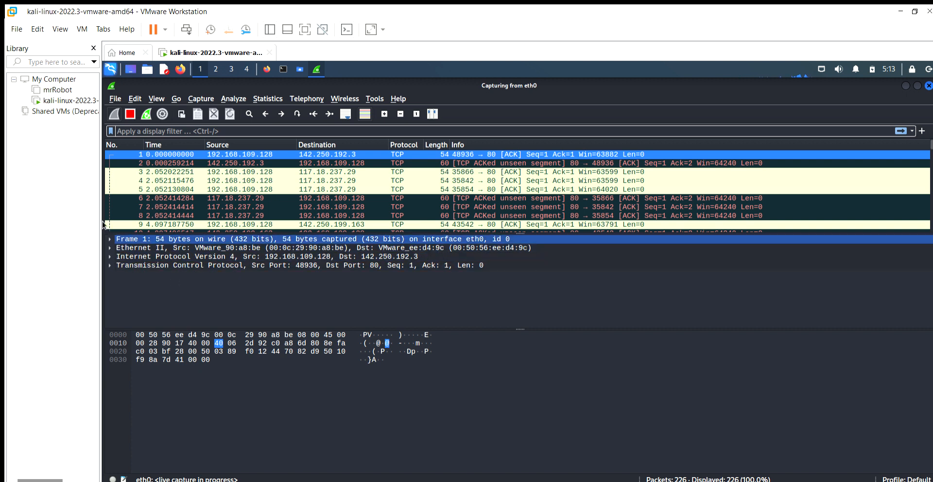
left_click(109, 238)
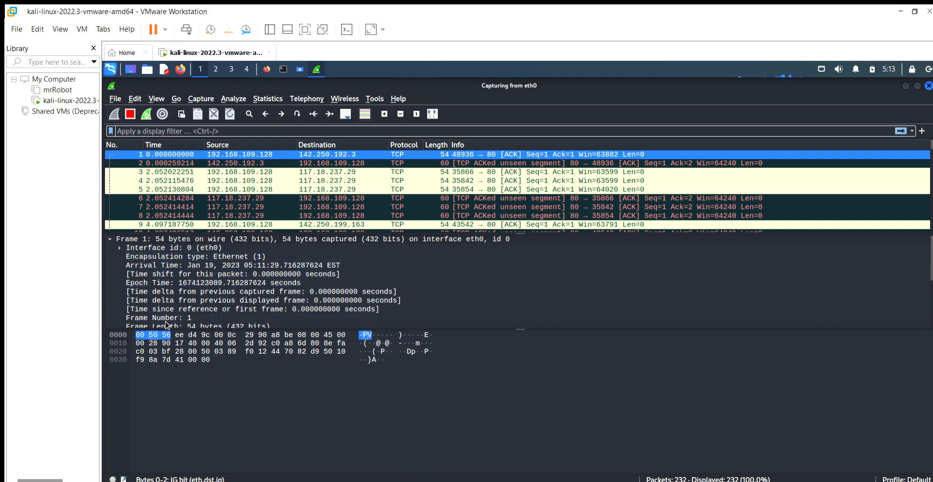
scroll(172, 285, "down", 3)
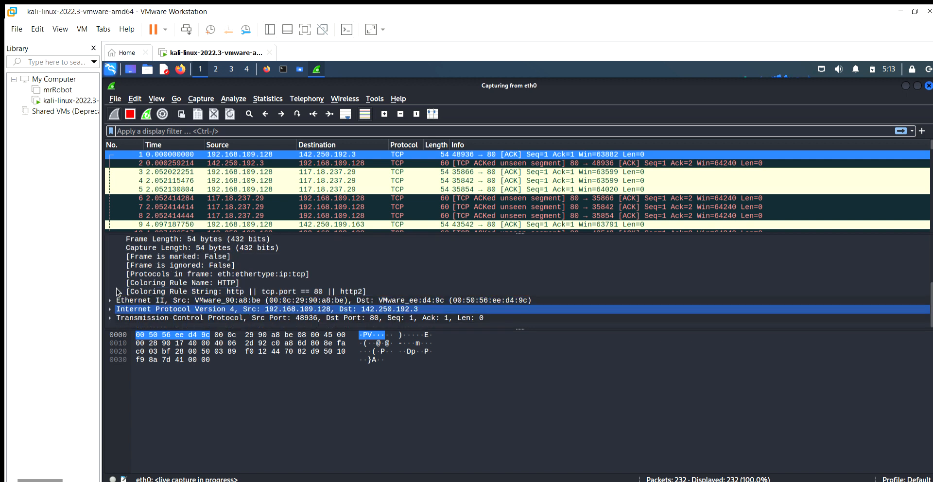
left_click(110, 300)
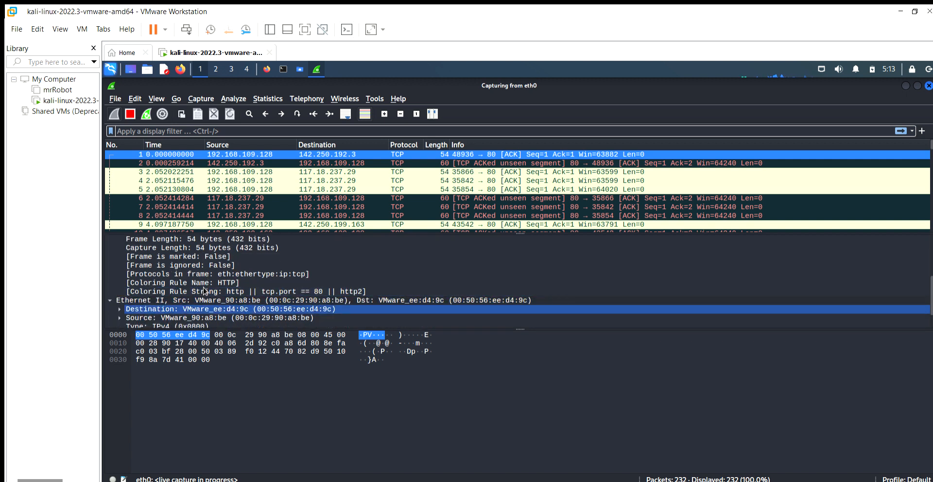
scroll(174, 287, "down", 1)
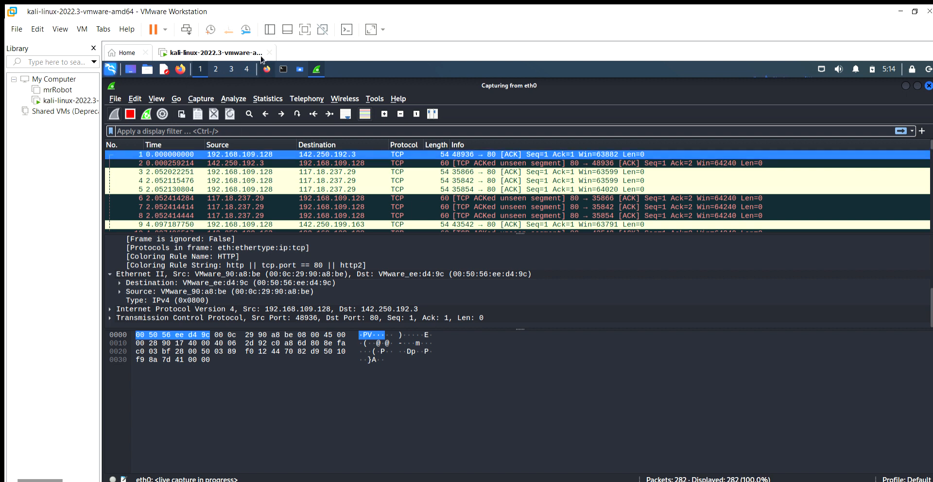
Step: Review packet 1's Ethernet, IP and TCP detail lines and stop the eth0 capture
left_click(200, 264)
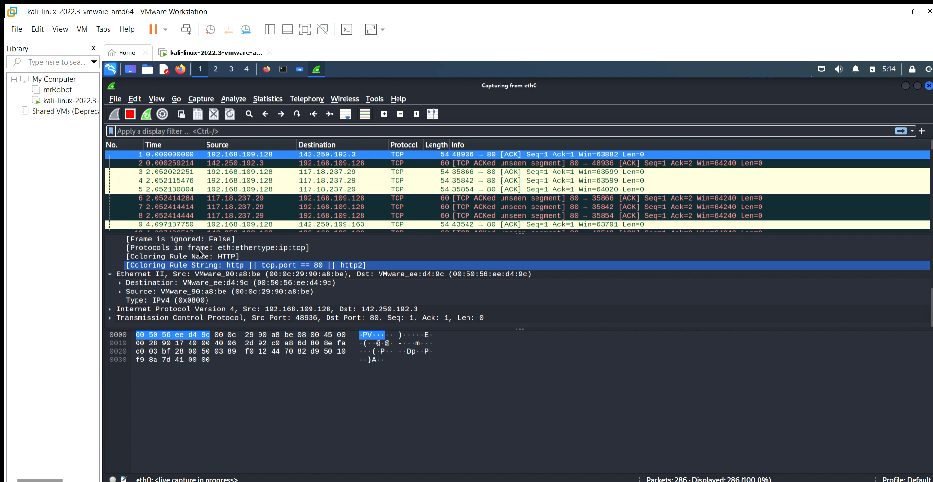
left_click(223, 300)
left_click(237, 317)
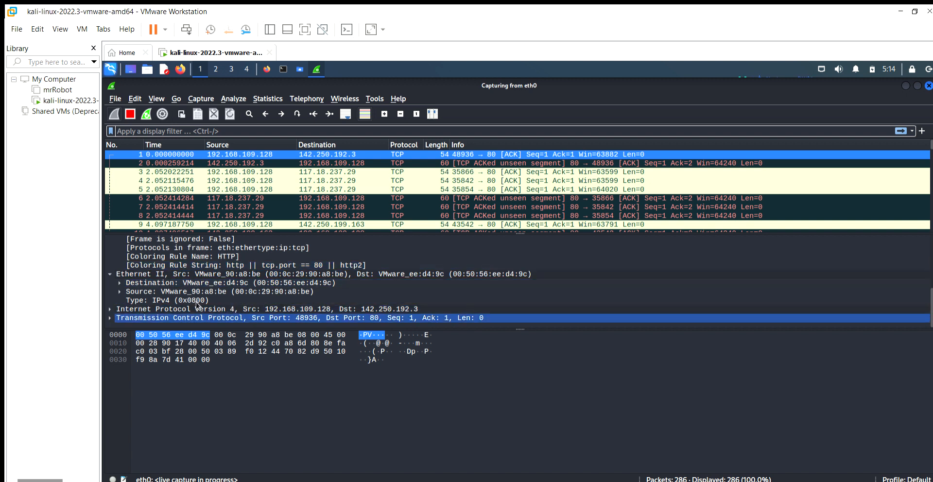
left_click(142, 309)
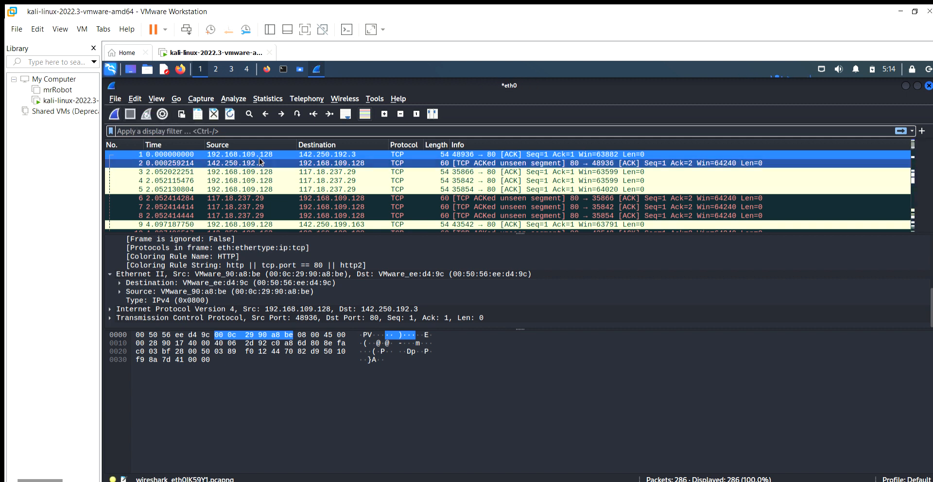
Step: Look through the stopped capture's packet list to compare sources, destinations and protocols
scroll(305, 183, "down", 20)
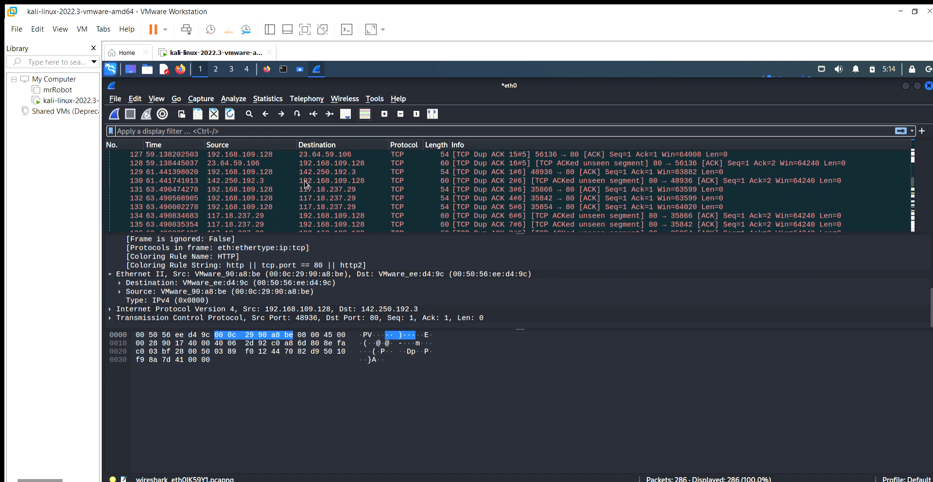
scroll(305, 184, "down", 20)
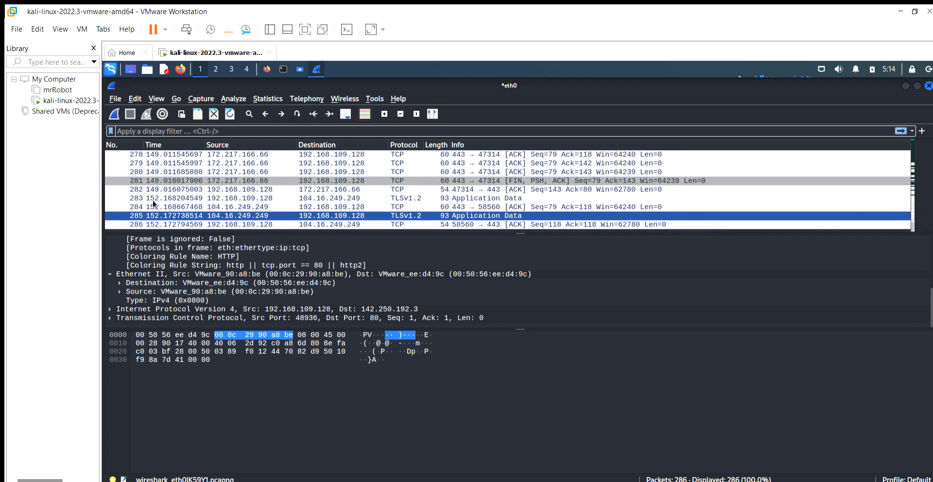
scroll(153, 203, "up", 20)
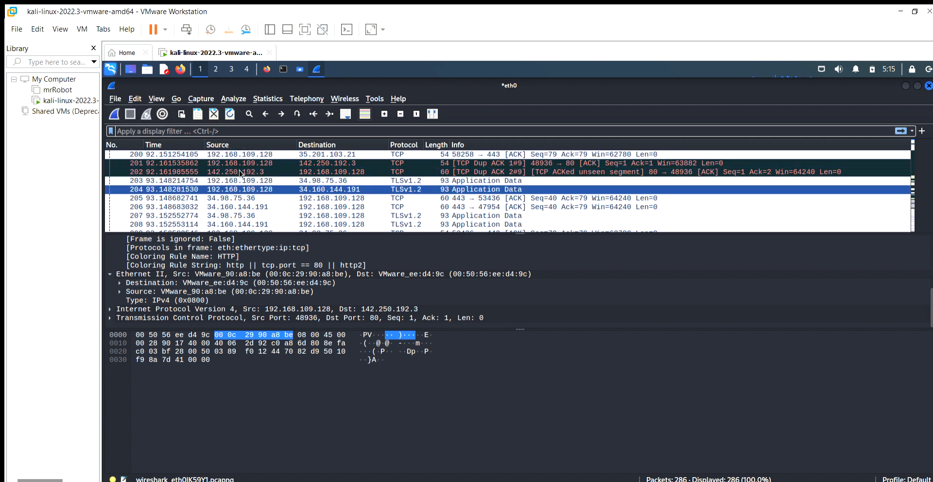
scroll(240, 173, "up", 7)
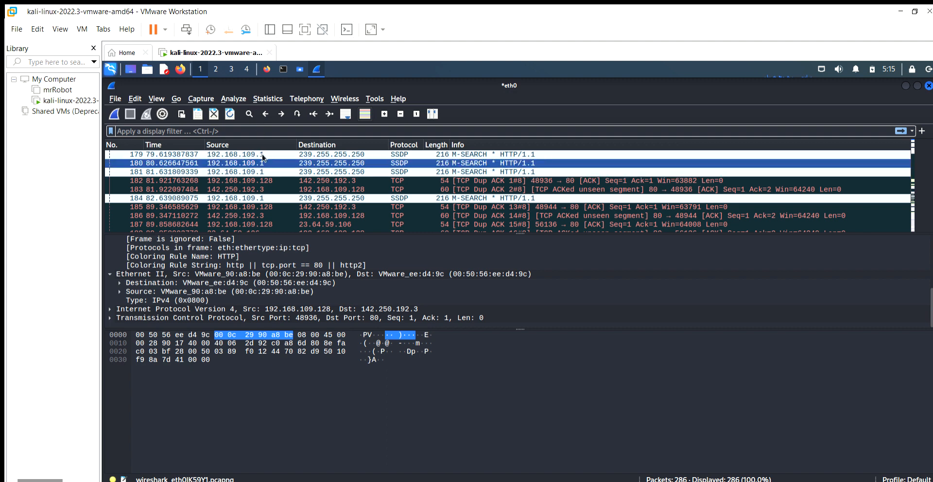
scroll(262, 156, "up", 20)
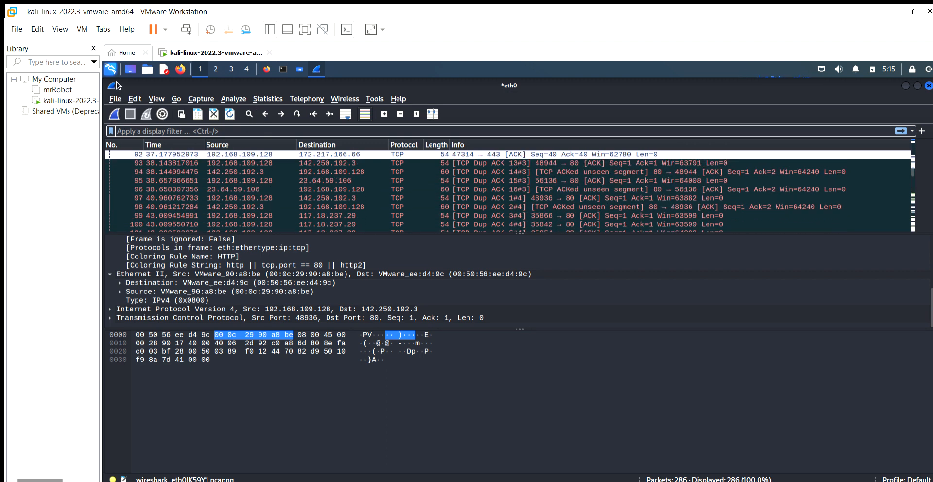
Step: Start saving the stopped capture under a first name and choose the Desktop folder as its location
left_click(116, 98)
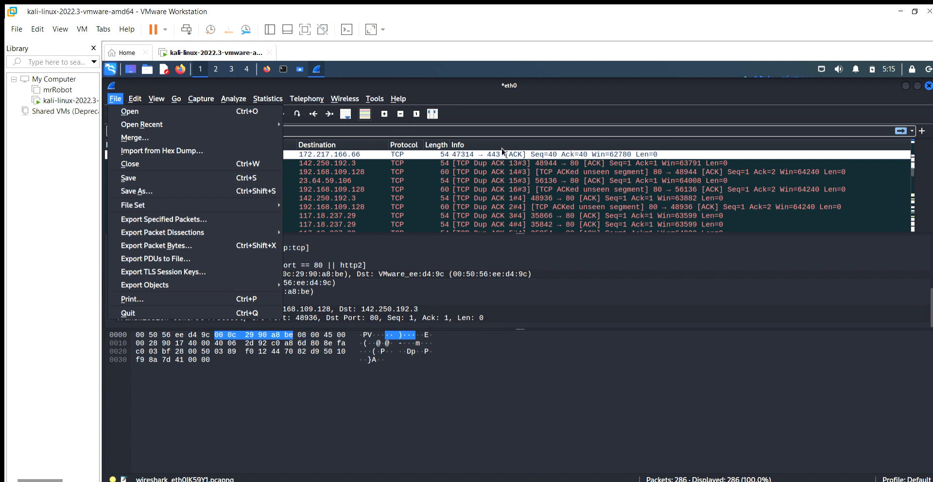
left_click(133, 175)
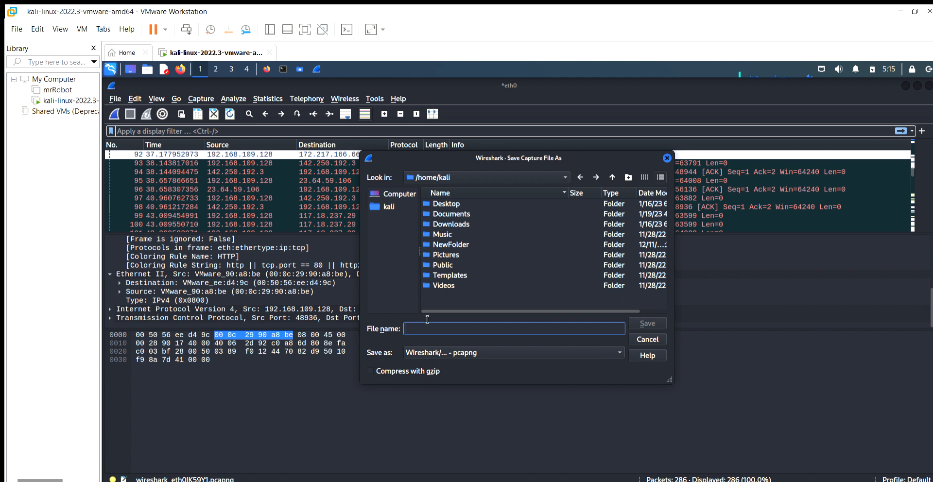
type("p")
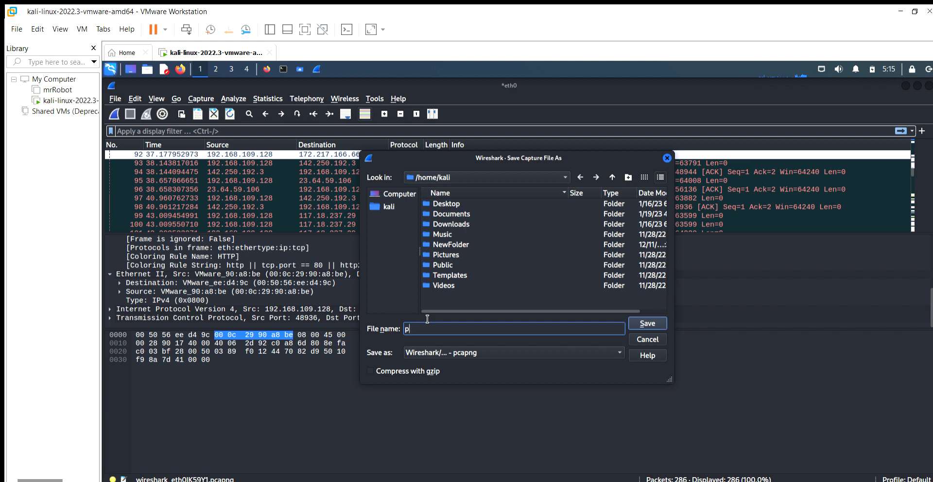
type("oonam")
left_click(446, 202)
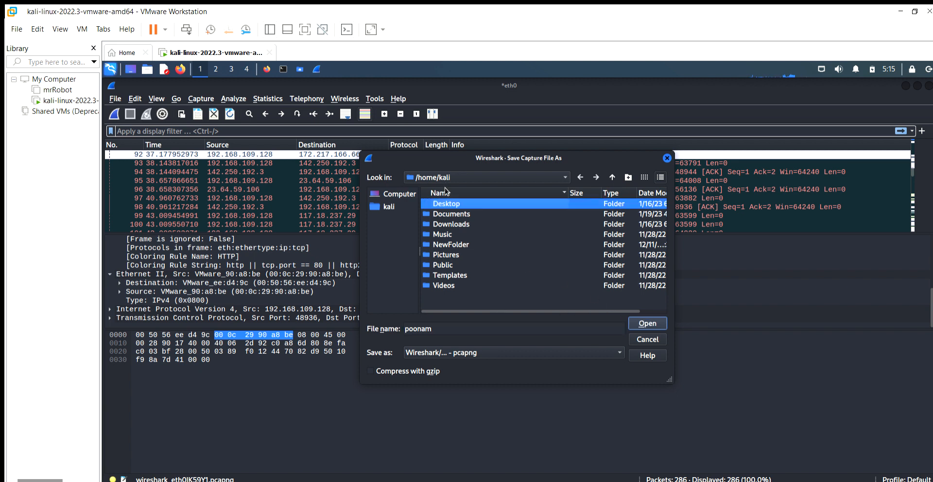
key("Return")
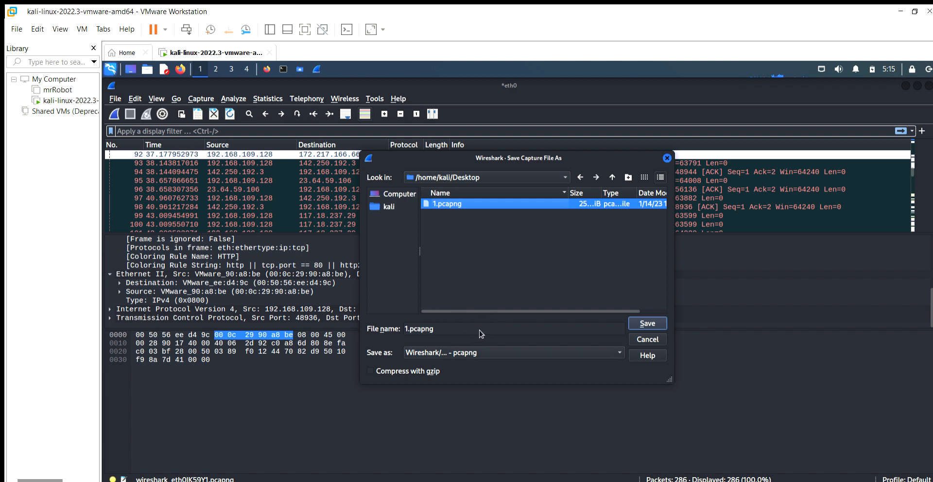
Step: Replace the suggested file name 1.pcapng with a first name and save the capture to the Desktop folder
left_click(447, 316)
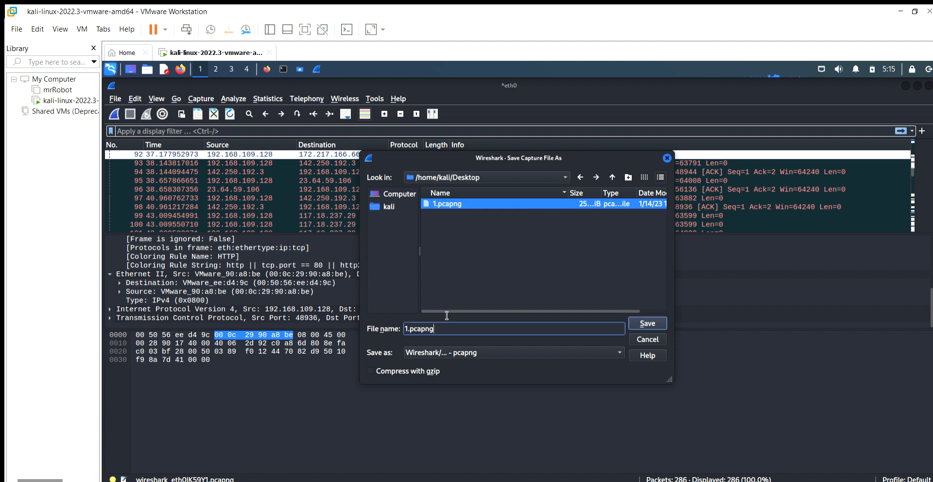
key("BackSpace")
key("BackSpace")
key("BackSpace")
key("BackSpace")
key("BackSpace")
key("BackSpace")
key("BackSpace")
key("BackSpace")
type("poon")
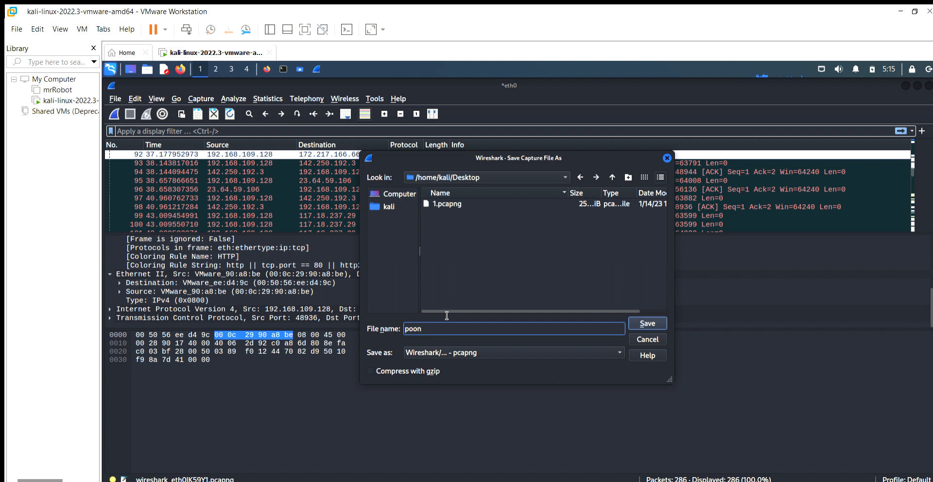
type("am")
key("Return")
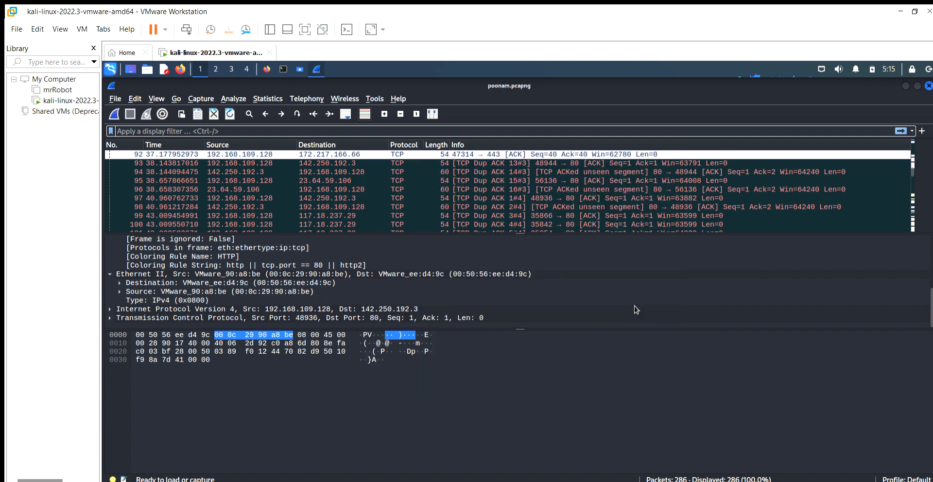
left_click(510, 300)
Step: Open the packet search and try 92 as the display filter expression
left_click(116, 99)
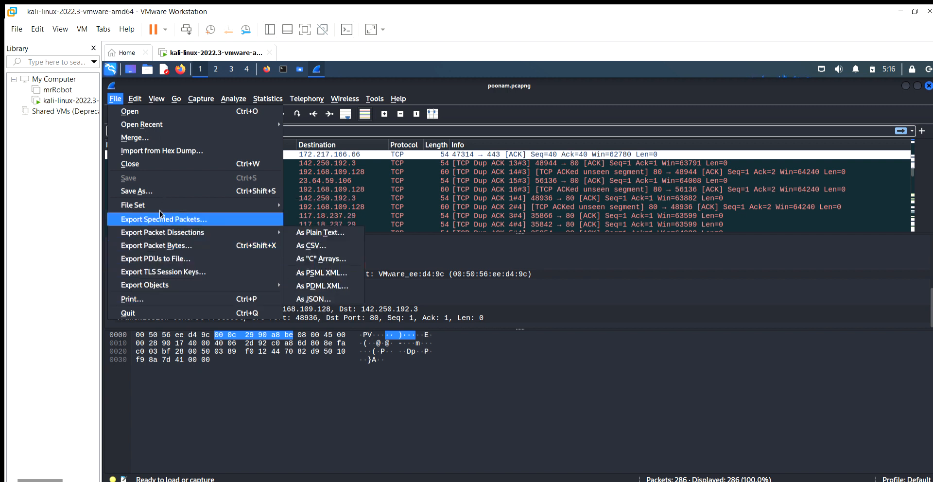
mouse_move(135, 99)
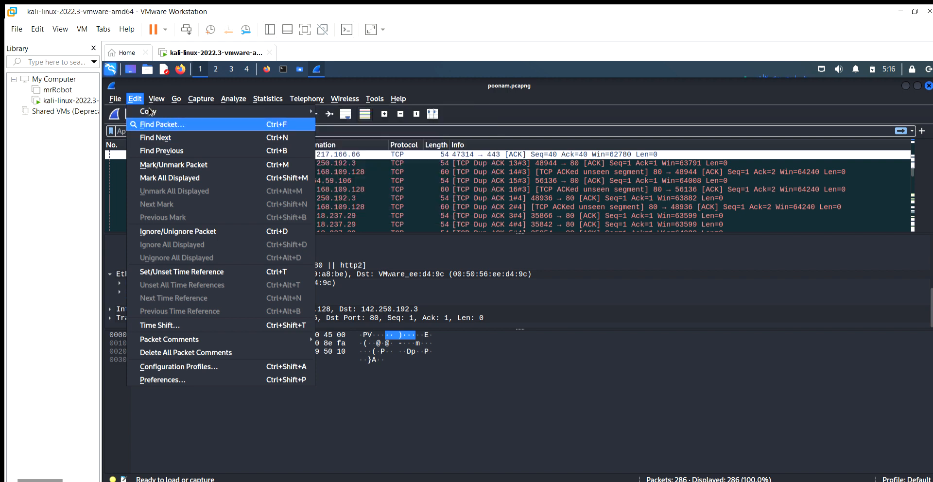
left_click(151, 124)
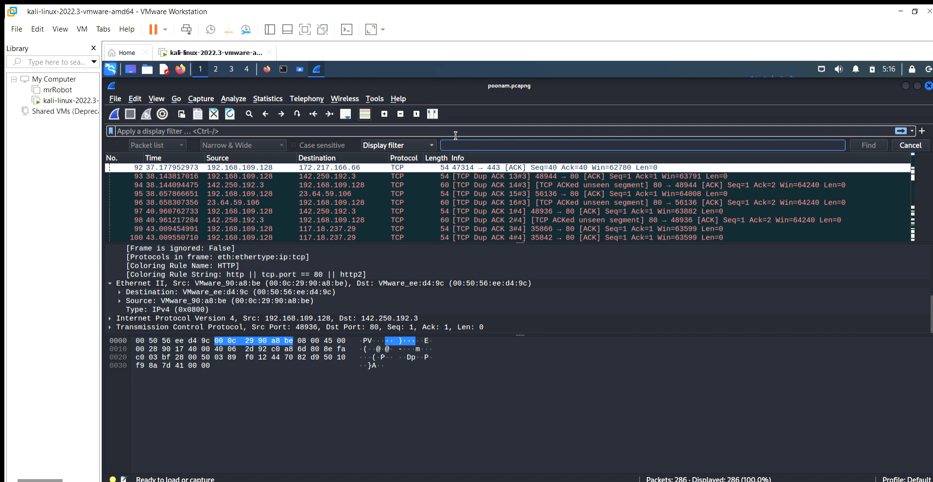
type("92")
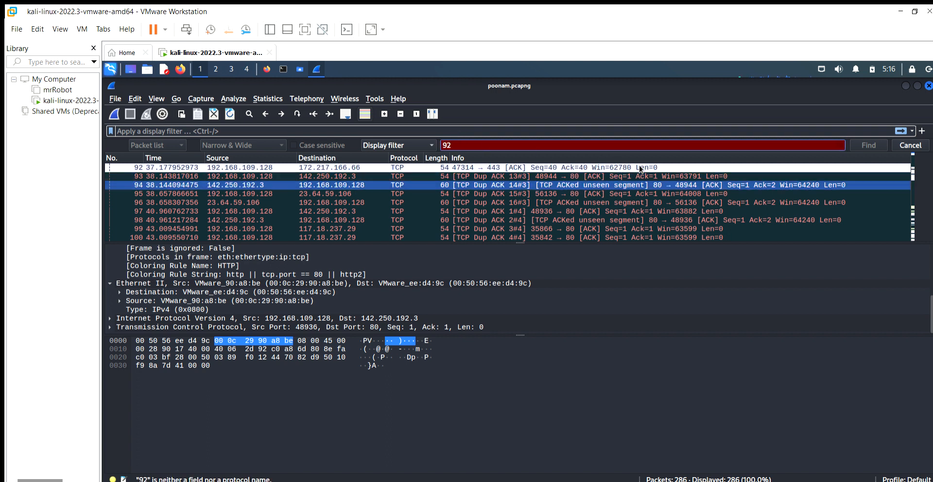
key("BackSpace")
key("BackSpace")
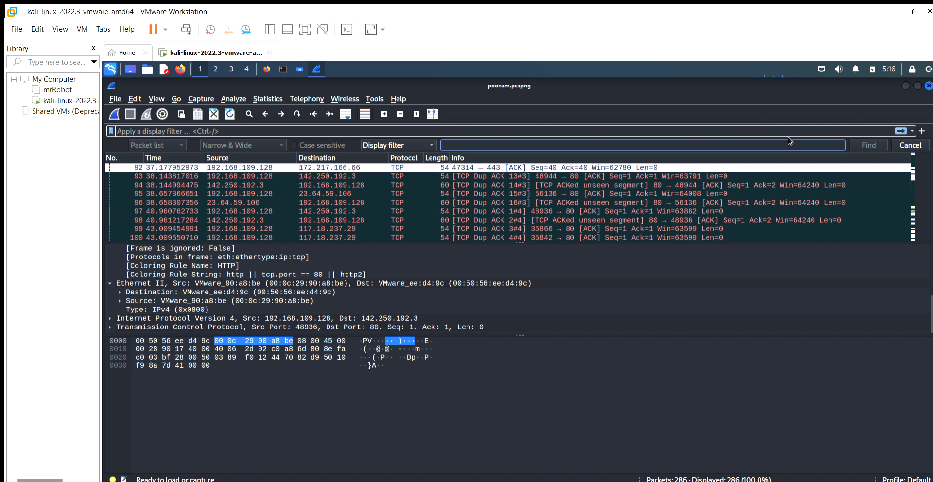
Step: Search for packets with the display filter tcp and step through the successive matches
type("tcp")
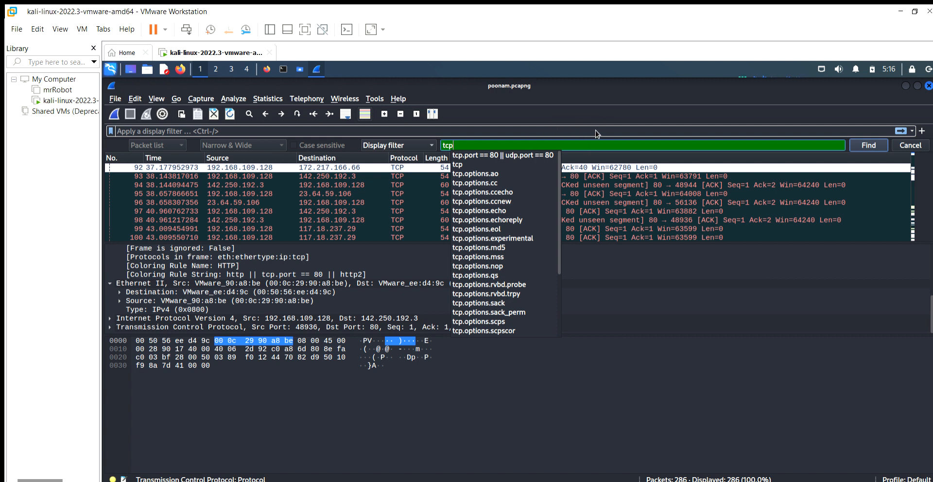
left_click(862, 122)
key("Return")
key("Return")
key("Return")
key("Return")
key("Return")
key("Return")
key("Return")
key("Return")
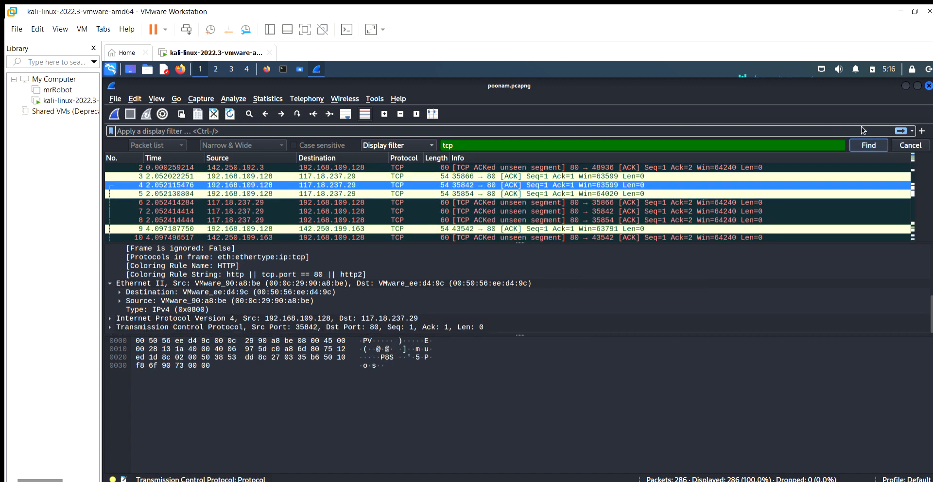
key("Return")
key("Return")
key("Return")
key("Return")
key("Return")
key("Return")
key("Return")
key("Return")
key("Return")
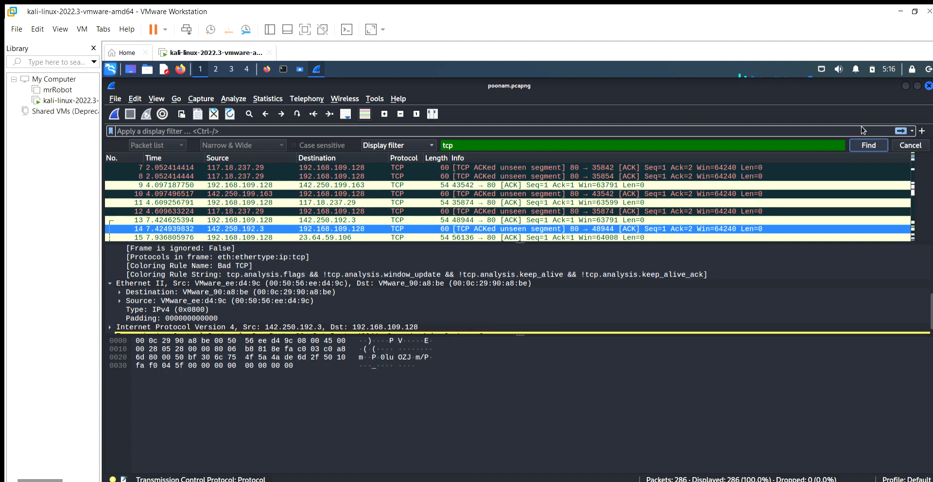
key("Return")
key("Return")
key("Return")
key("Return")
key("Return")
key("Return")
key("Return")
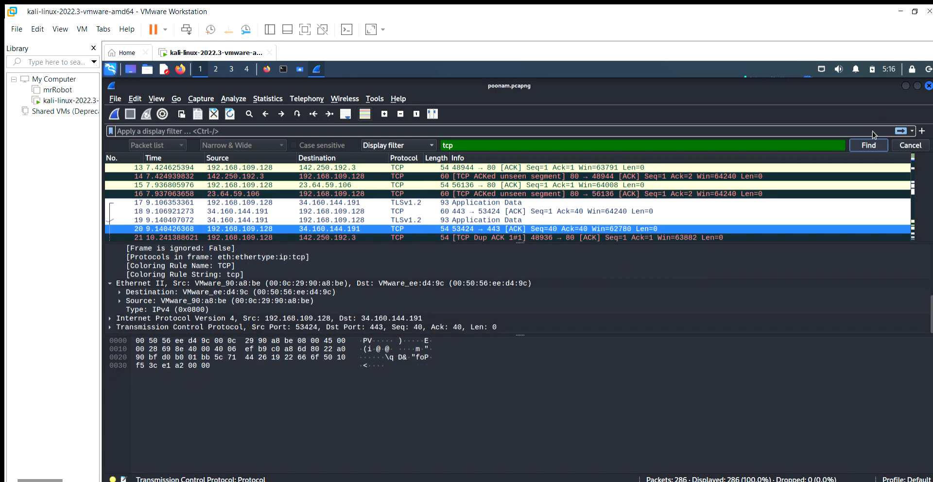
key("Return")
key("Return")
key("Return")
key("Return")
key("Return")
key("Return")
key("Return")
key("Return")
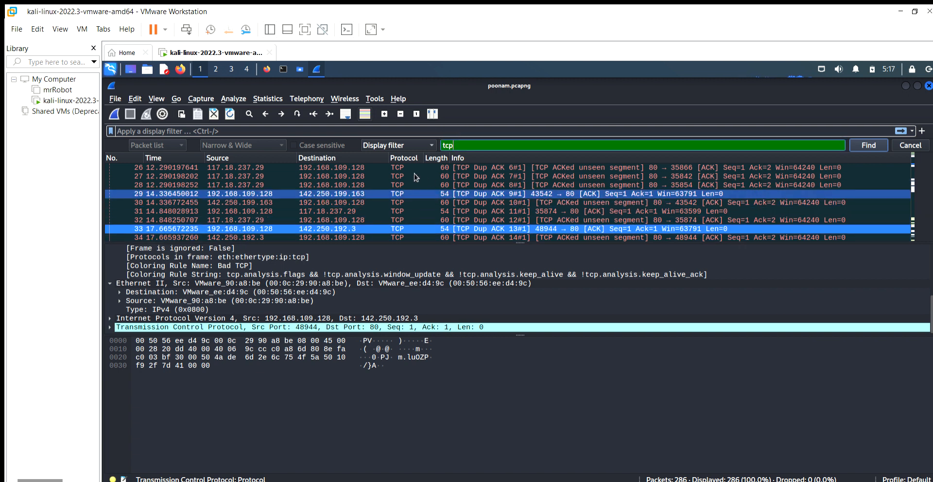
Step: Look through the packet list to review the TCP packets from the first packet onward
left_click_drag(457, 144, 433, 135)
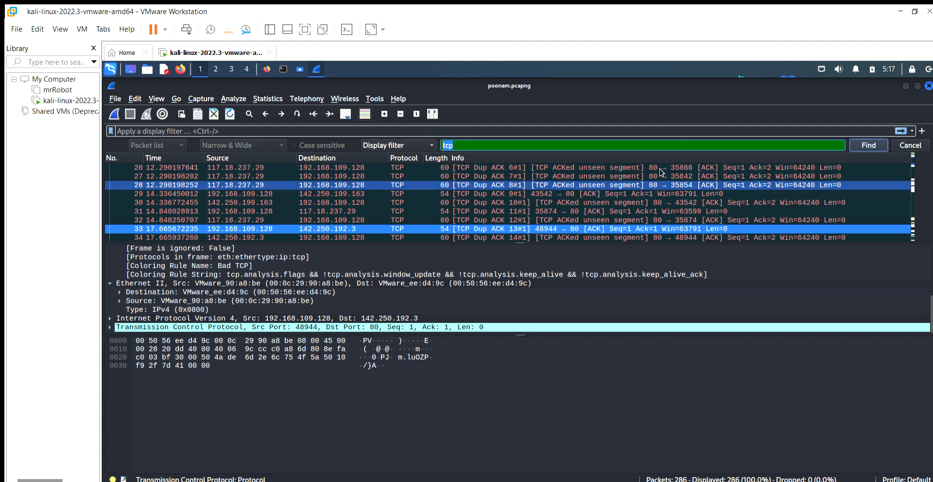
scroll(660, 170, "down", 18)
scroll(659, 171, "up", 20)
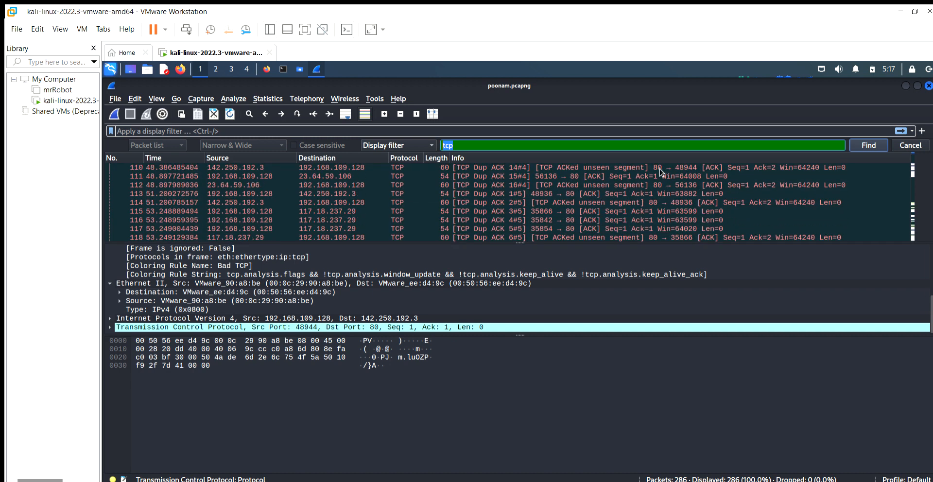
scroll(660, 171, "up", 6)
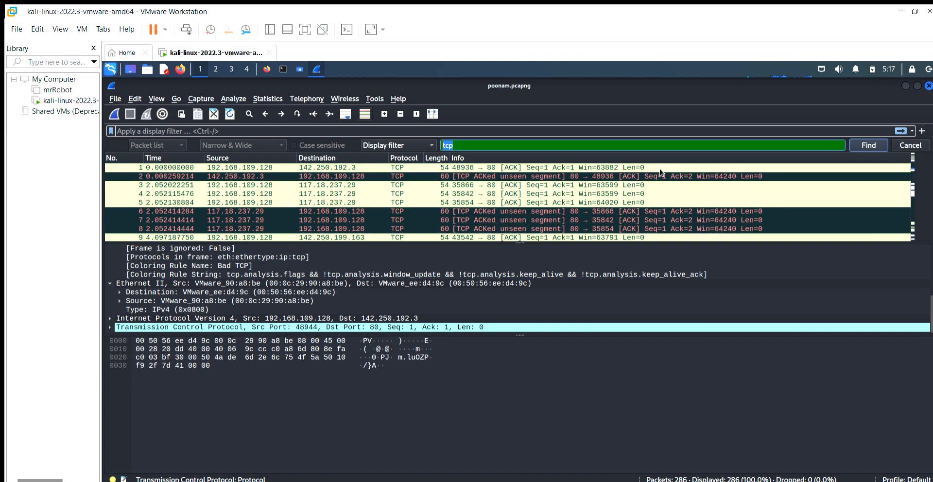
scroll(516, 190, "down", 14)
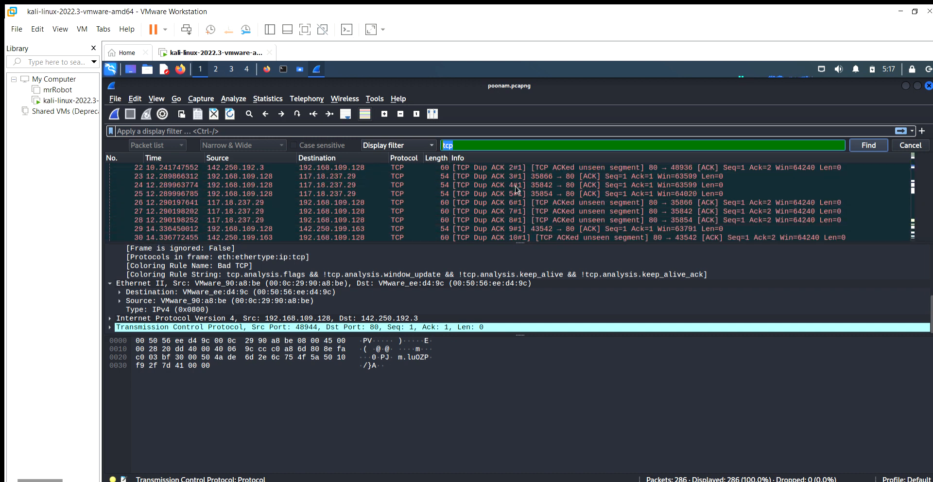
scroll(516, 190, "down", 17)
Step: Replace the packet search expression with http and run the search
left_click(458, 132)
key("BackSpace")
key("BackSpace")
key("BackSpace")
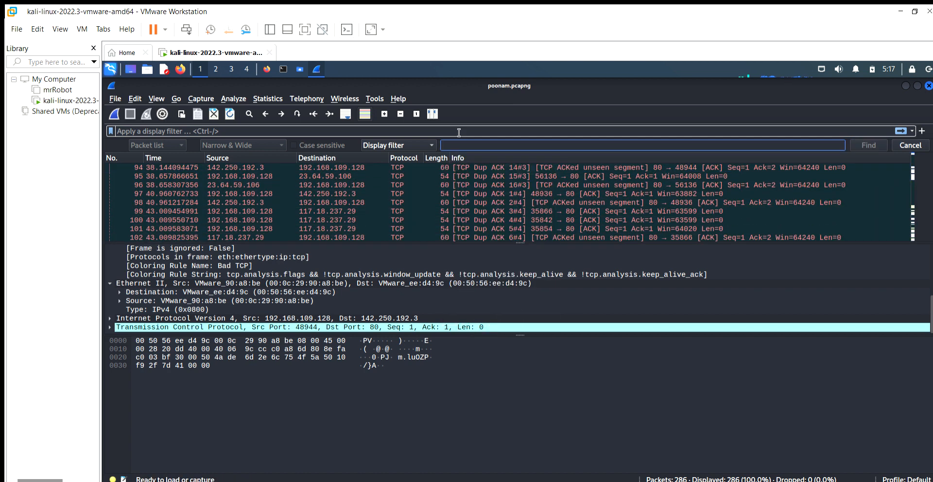
type("http")
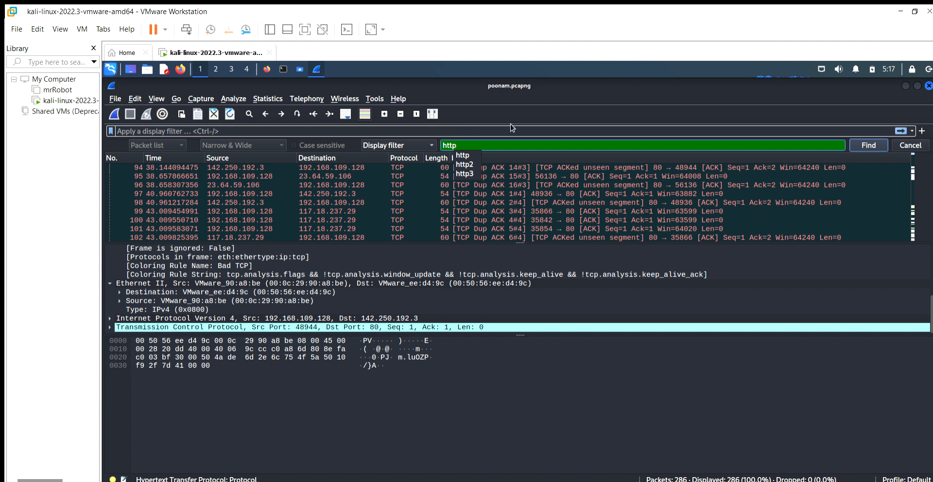
left_click(855, 129)
key("Return")
Step: Look through the packet list for HTTP traffic and close the packet search
scroll(537, 209, "down", 7)
scroll(536, 208, "up", 16)
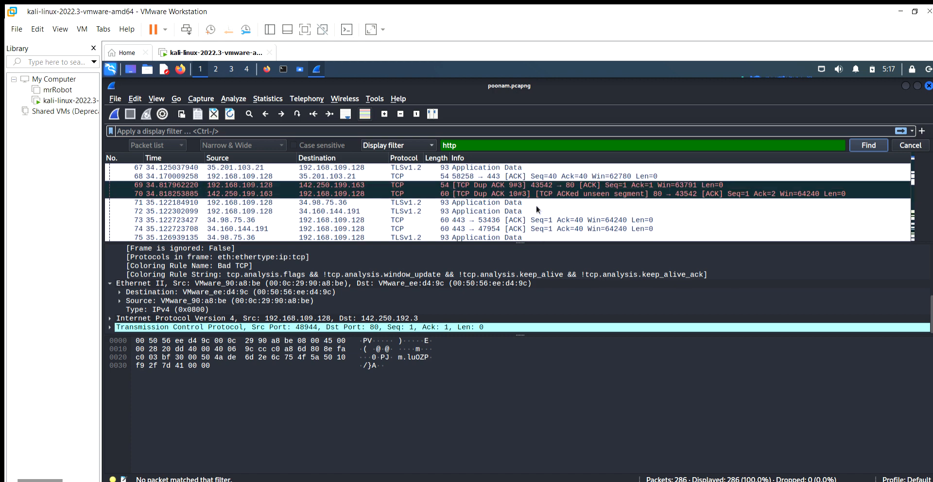
left_click(490, 167)
scroll(484, 153, "up", 20)
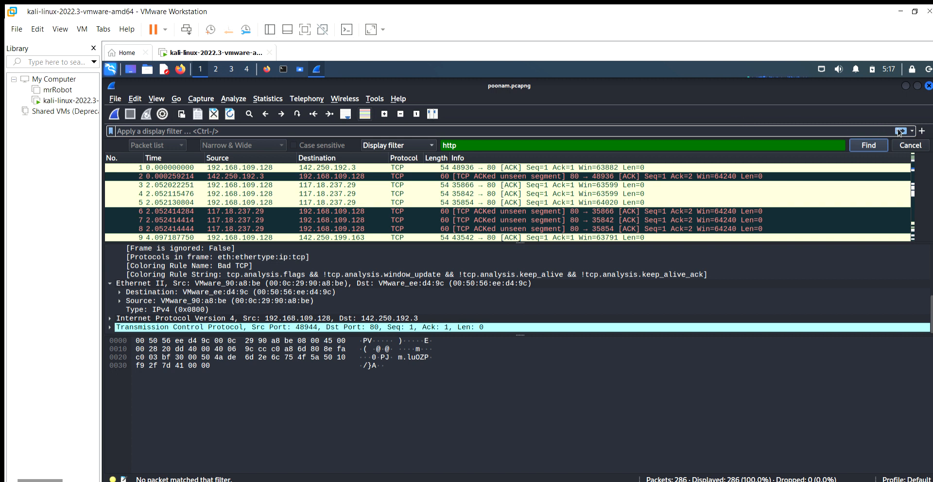
left_click(918, 143)
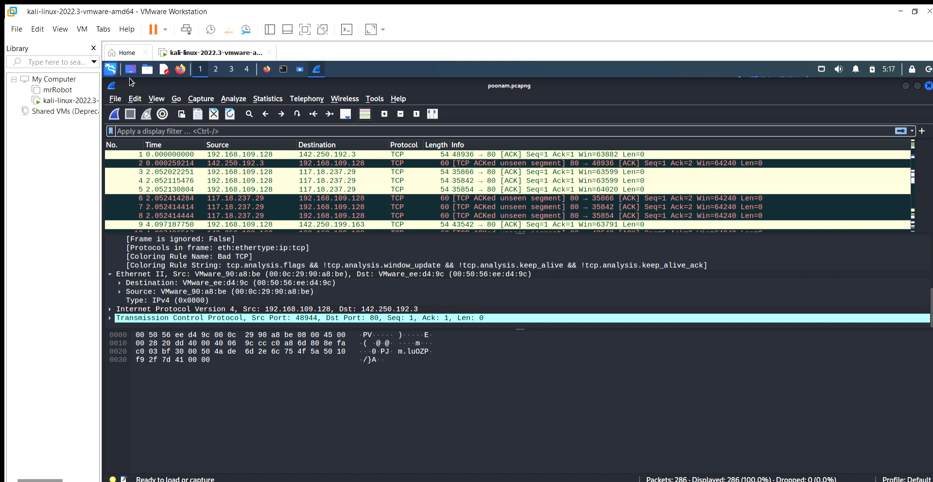
Step: Mark packet 3 in the packet list
left_click(134, 99)
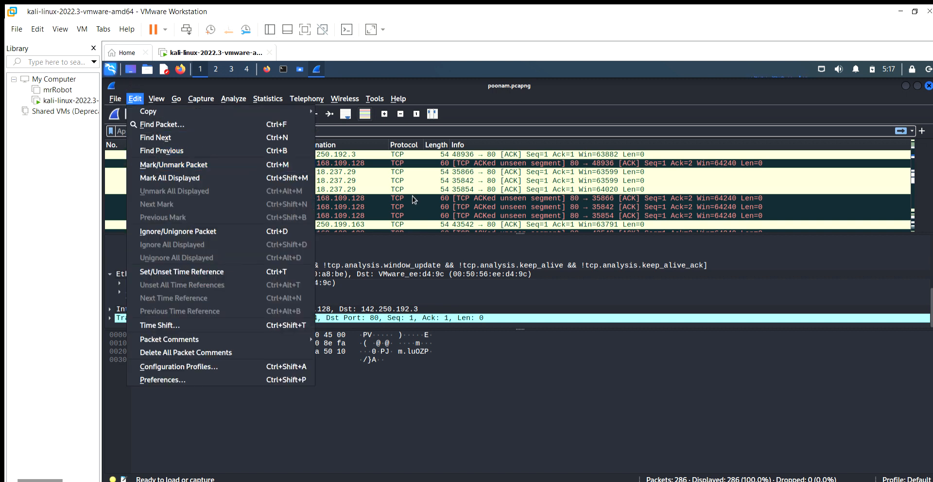
left_click(424, 219)
left_click(161, 172)
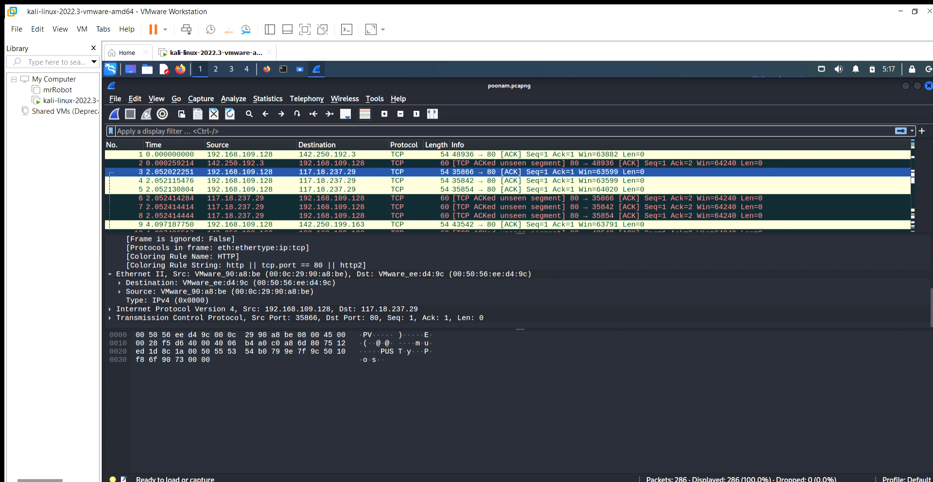
left_click(134, 99)
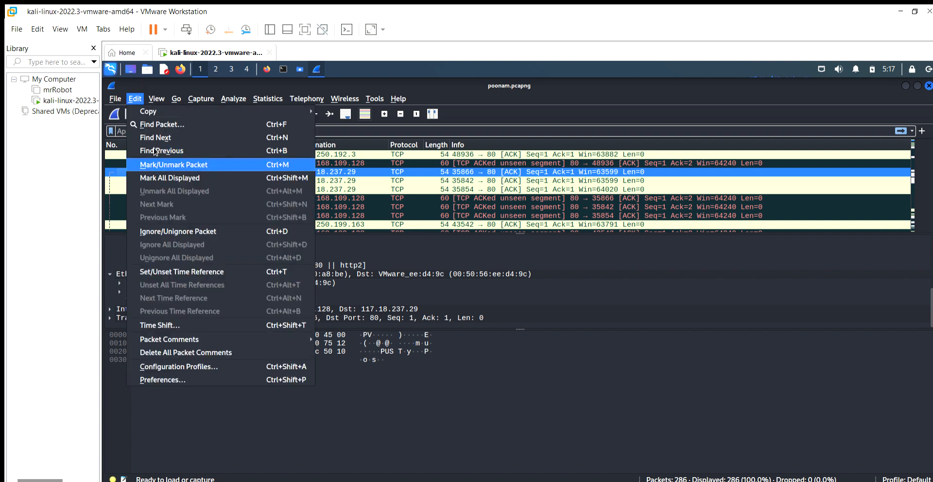
left_click(161, 165)
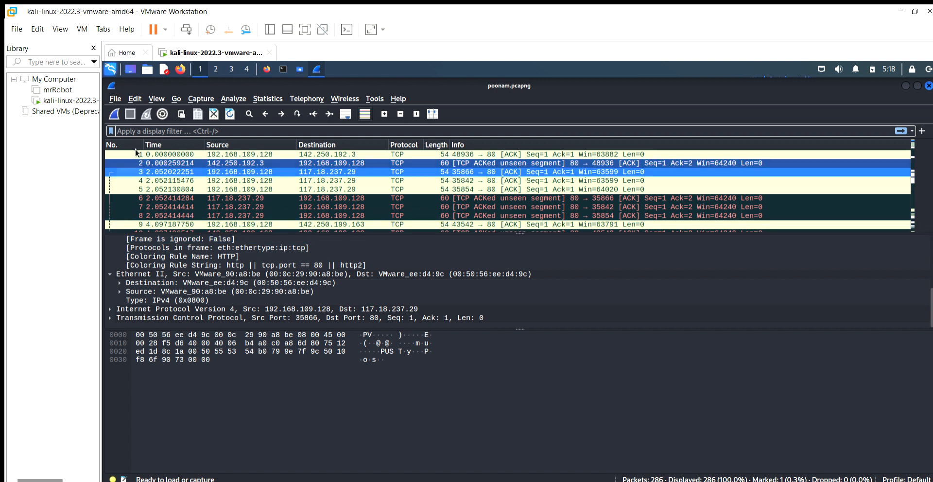
Step: Select packet 2 and unmark all displayed packets
left_click(207, 191)
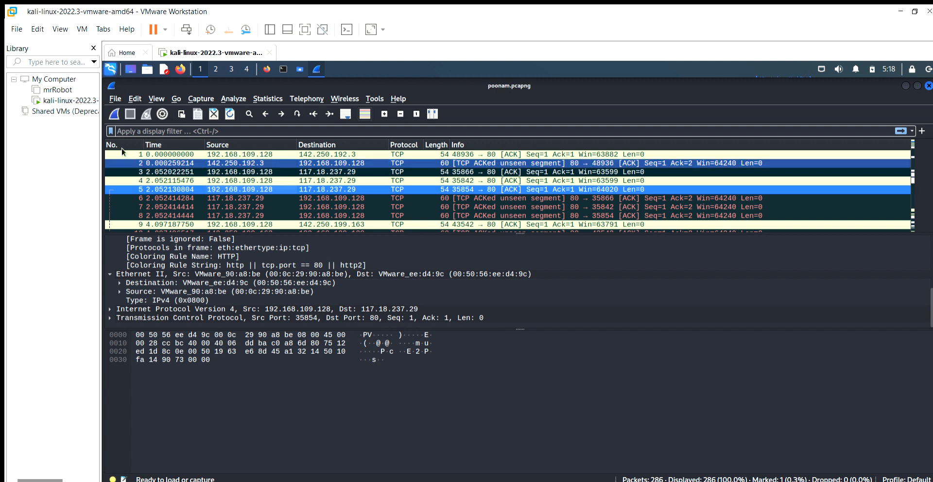
left_click(122, 162)
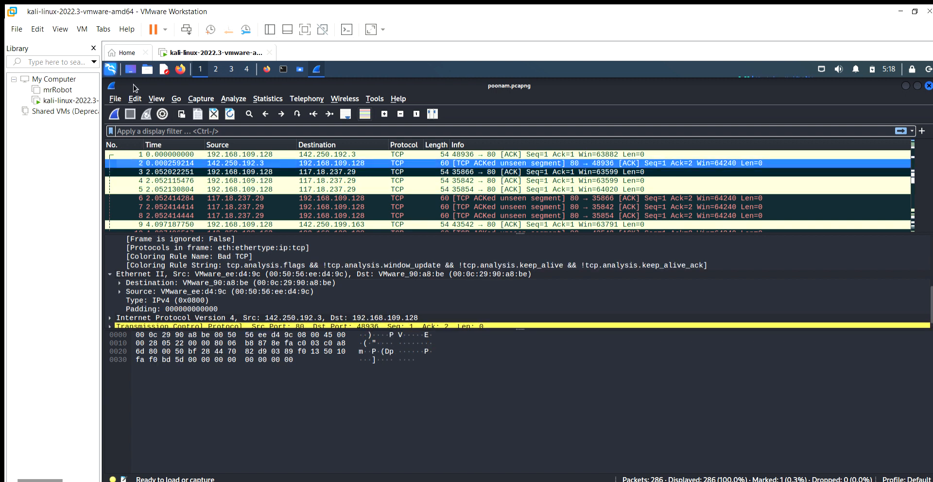
left_click(134, 99)
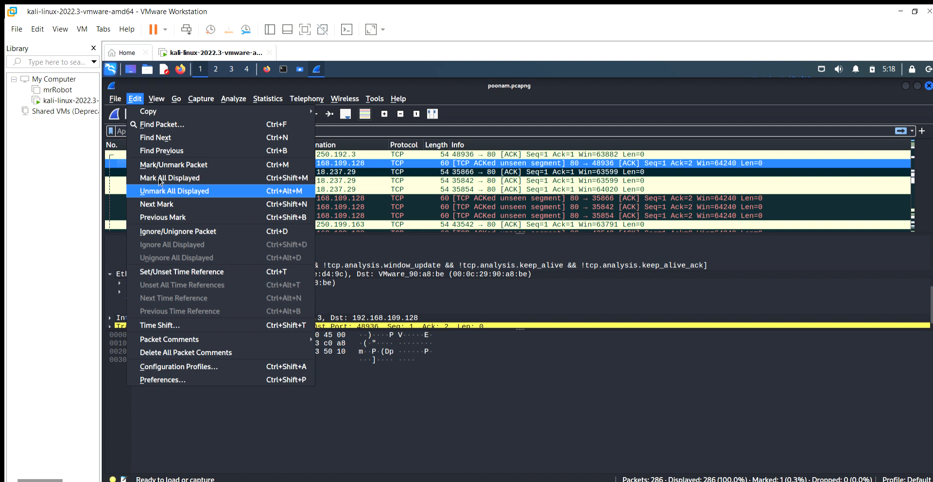
left_click(160, 191)
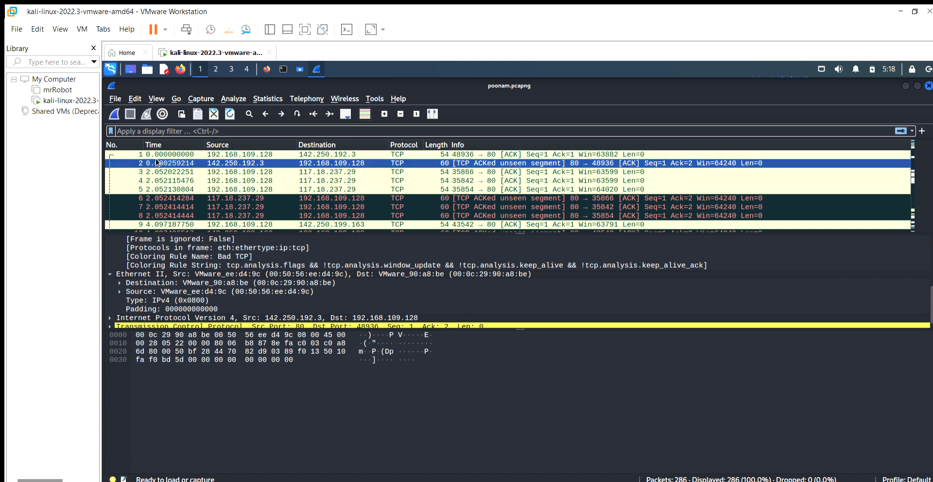
Step: Select packet 2, mark all displayed packets, and check the marking through the packet list
left_click(193, 179)
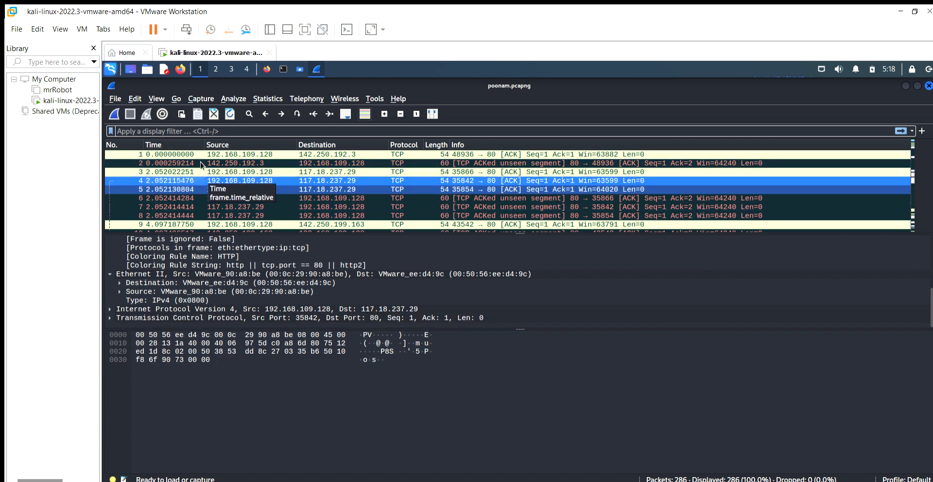
left_click_drag(201, 179, 370, 248)
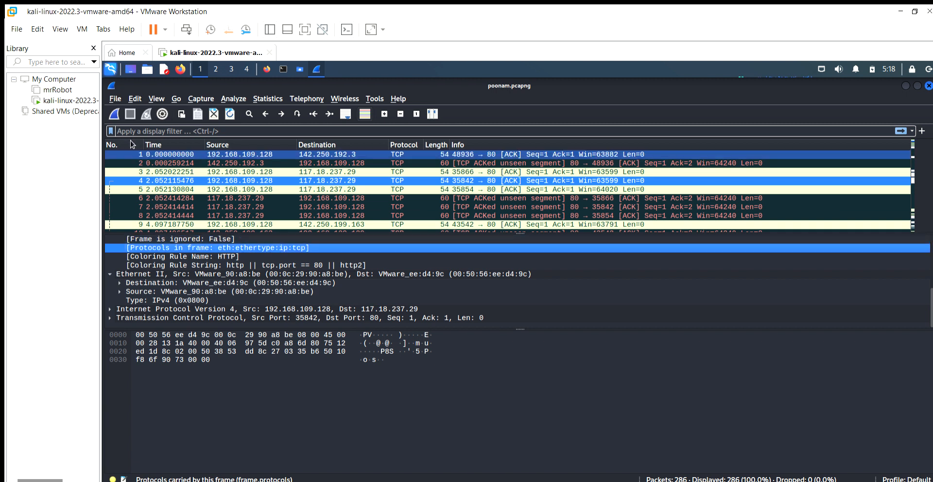
left_click_drag(133, 161, 131, 98)
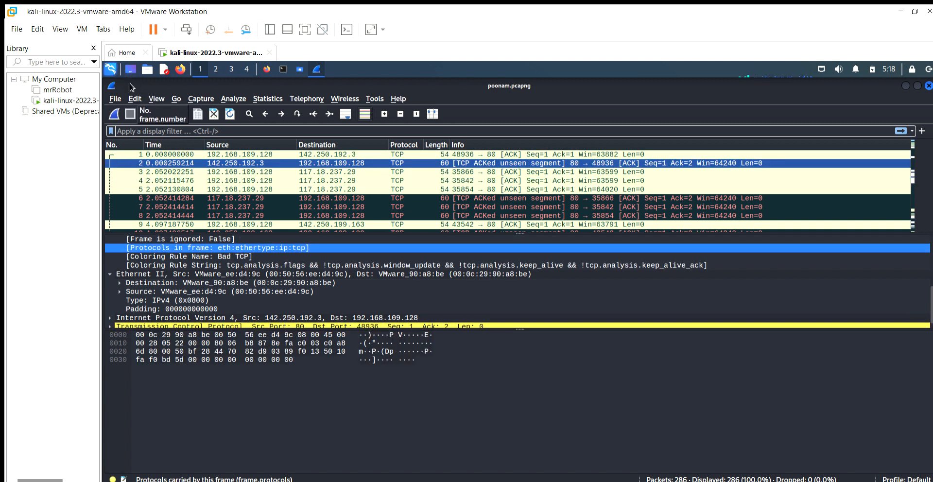
left_click(135, 98)
left_click(160, 178)
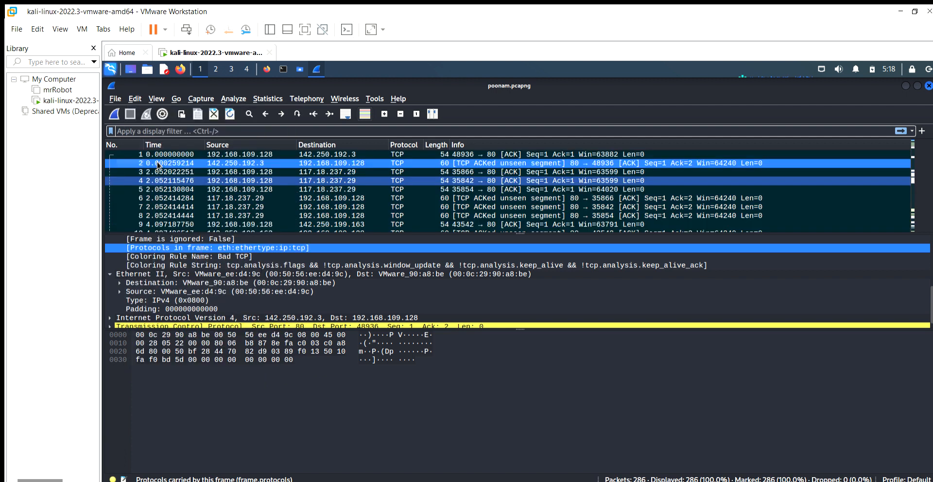
left_click(257, 361)
scroll(259, 196, "down", 20)
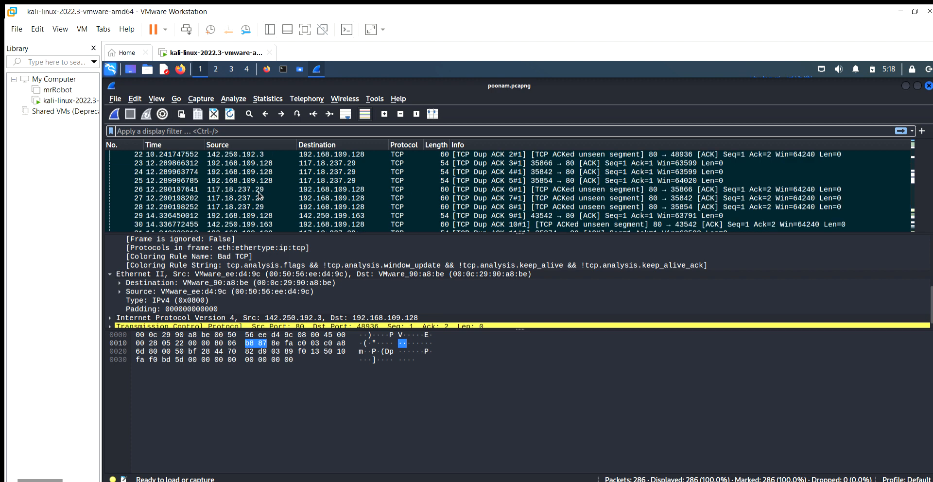
scroll(260, 195, "up", 20)
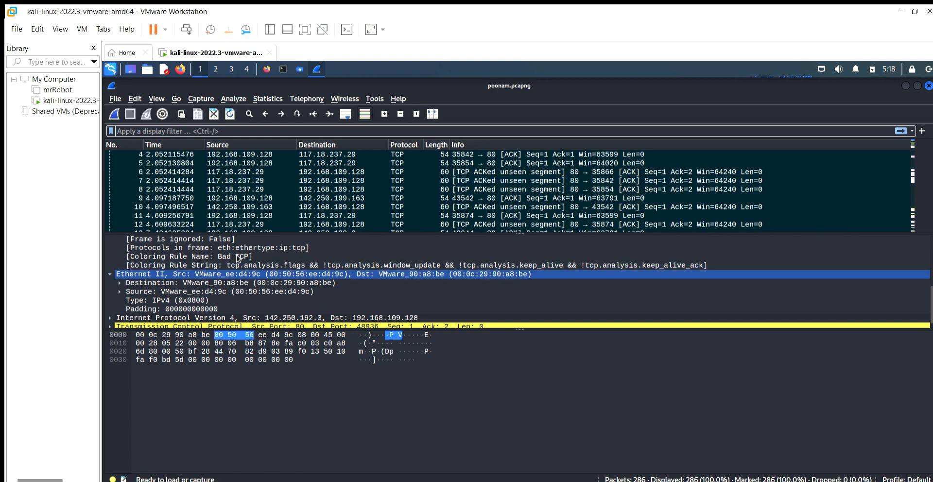
scroll(211, 274, "up", 5)
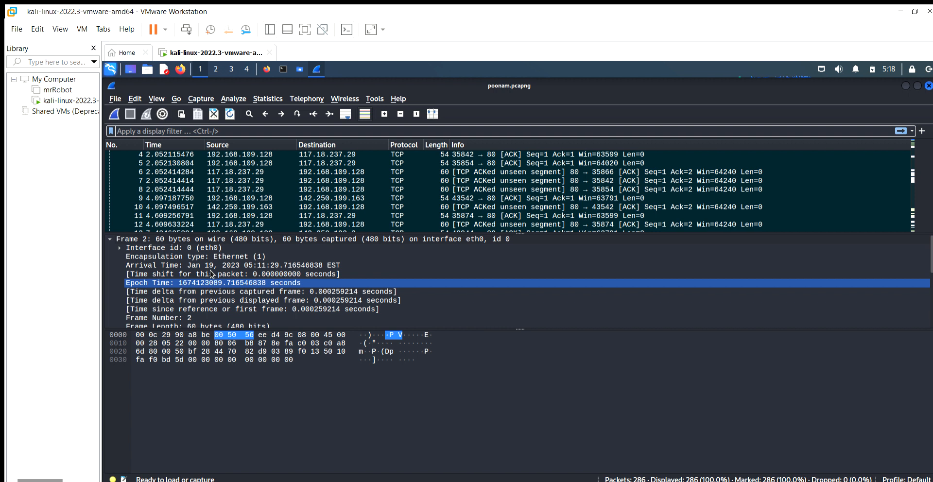
Step: Go to the next packet after packet 2, then view packets 6 and 15 in the packet list
left_click(176, 97)
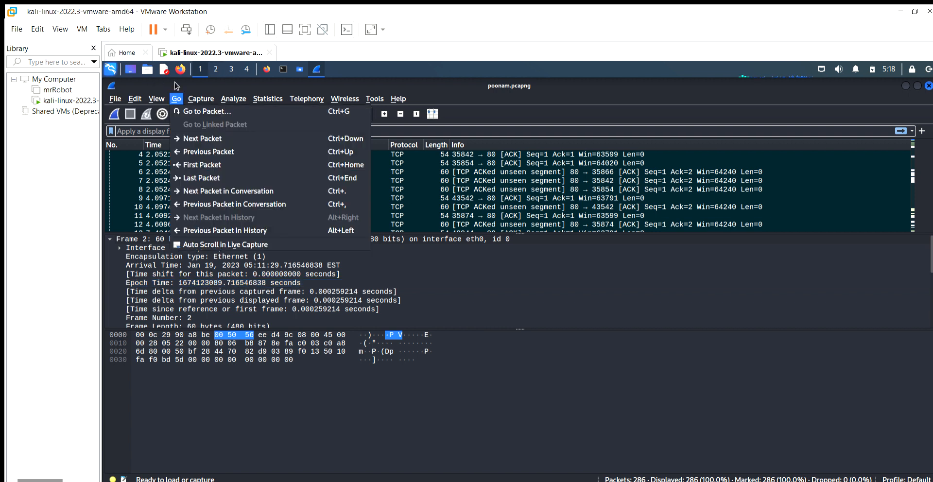
left_click(195, 129)
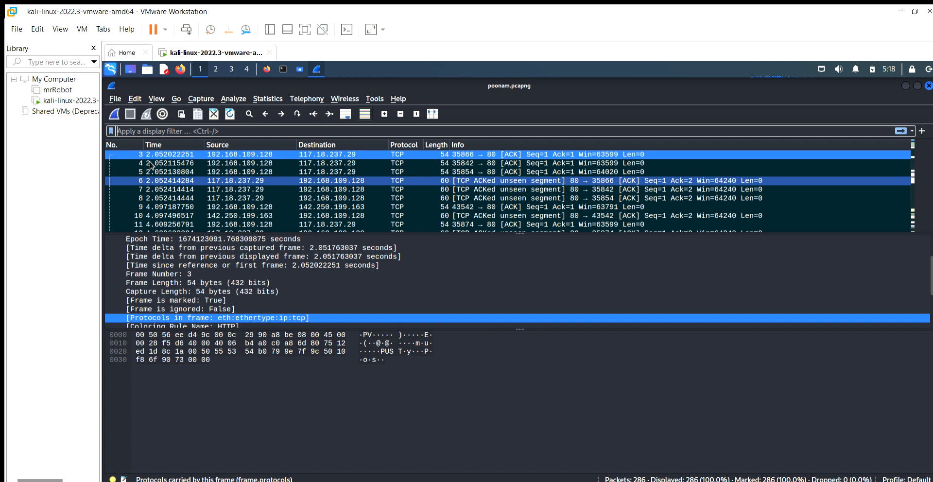
left_click(152, 180)
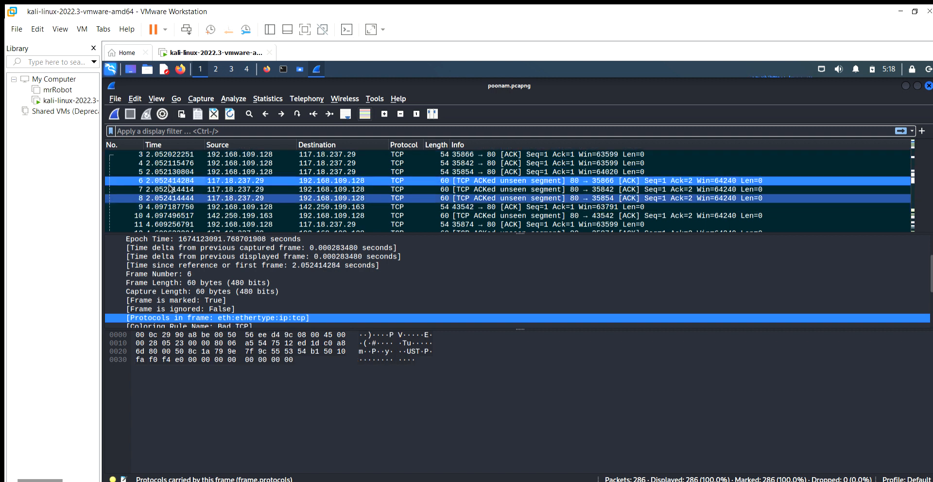
scroll(170, 188, "down", 2)
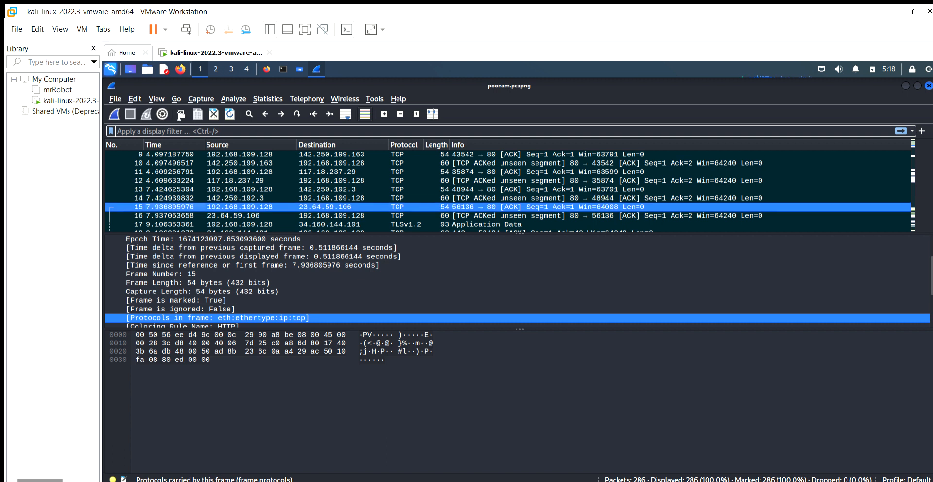
Step: Apply the display filter tcp.port == 80 || udp.port == 80 to the capture
key("ctrl+slash")
type("tcp")
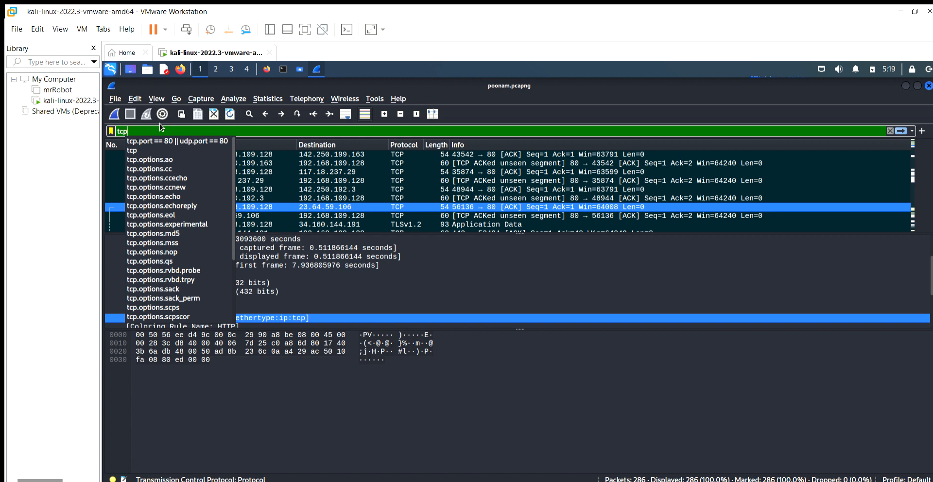
key("Down")
key("Return")
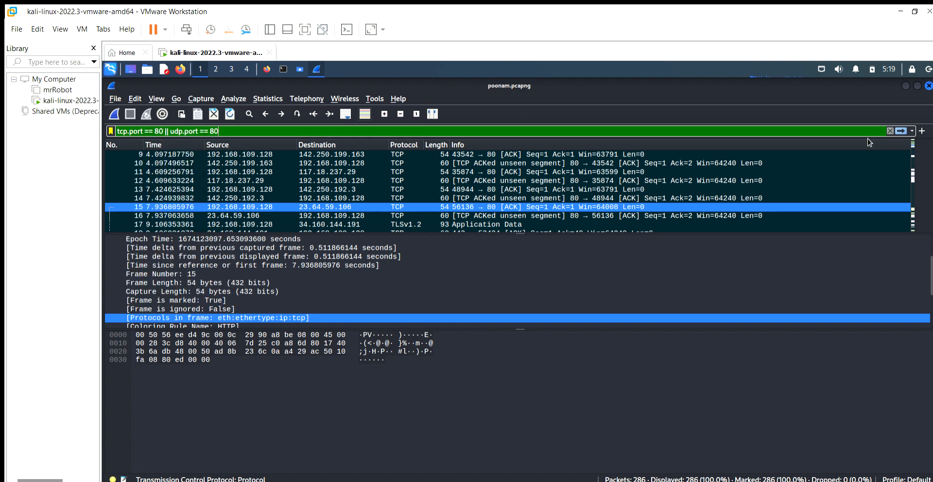
left_click(901, 130)
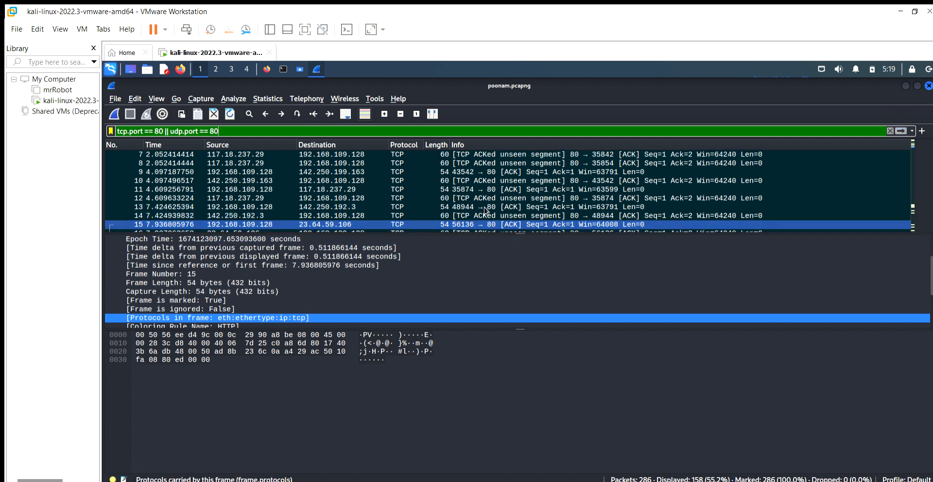
scroll(485, 210, "down", 1)
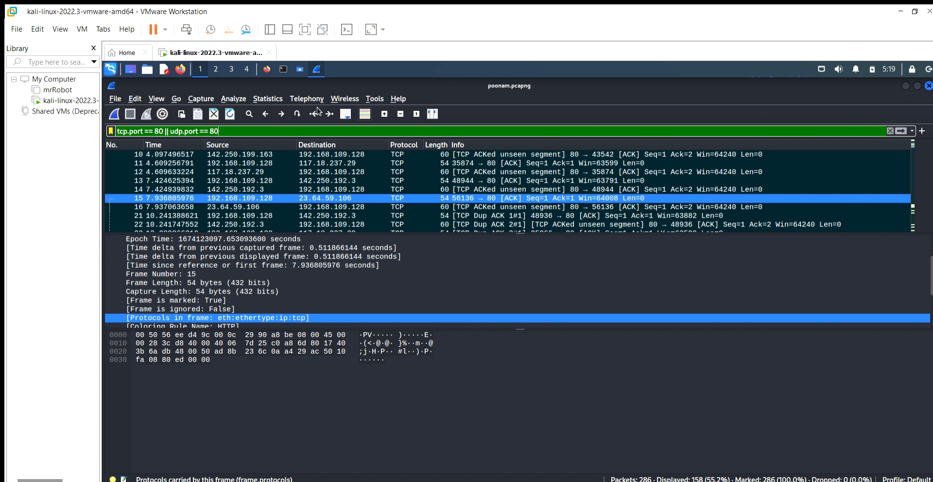
Step: Shorten the display filter expression to tcp.port == without applying it
key("BackSpace")
key("BackSpace")
key("BackSpace")
key("BackSpace")
key("BackSpace")
key("BackSpace")
key("BackSpace")
key("BackSpace")
key("BackSpace")
key("BackSpace")
key("BackSpace")
key("BackSpace")
key("BackSpace")
key("BackSpace")
key("BackSpace")
key("BackSpace")
key("BackSpace")
key("BackSpace")
key("BackSpace")
key("BackSpace")
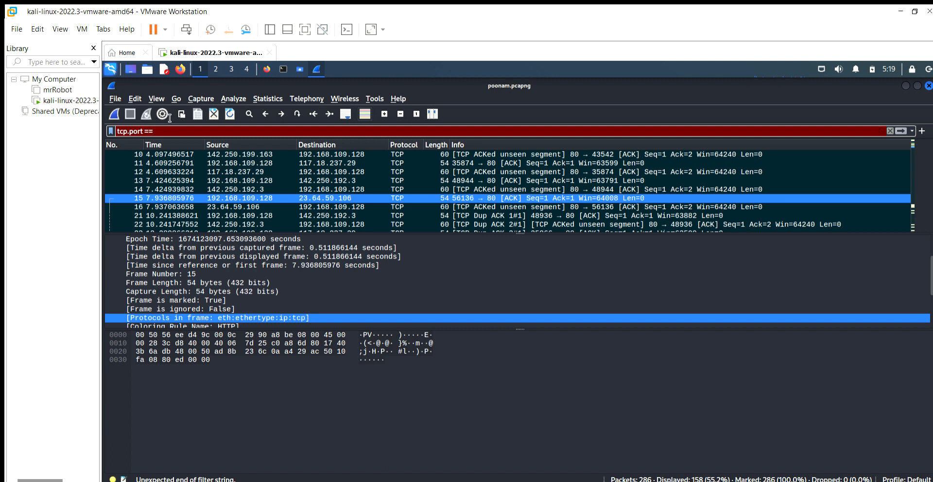
key("shift+Left")
key("shift+Left")
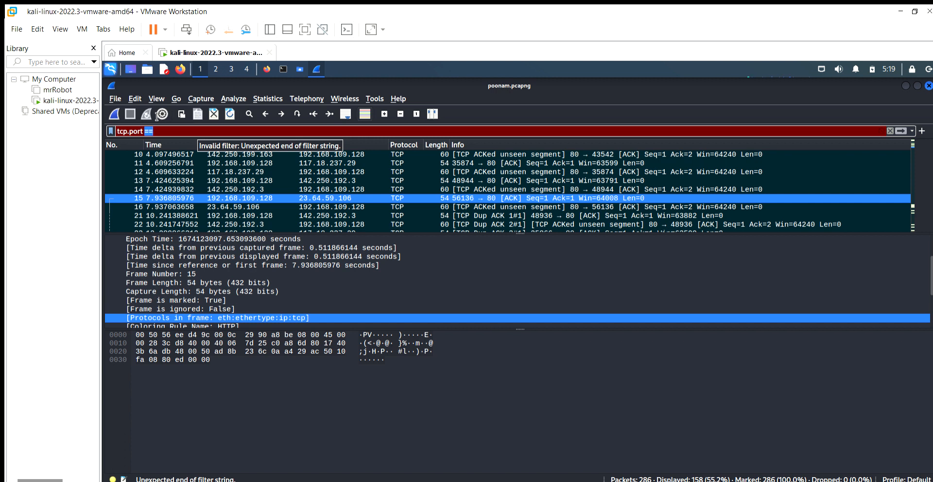
left_click(174, 128)
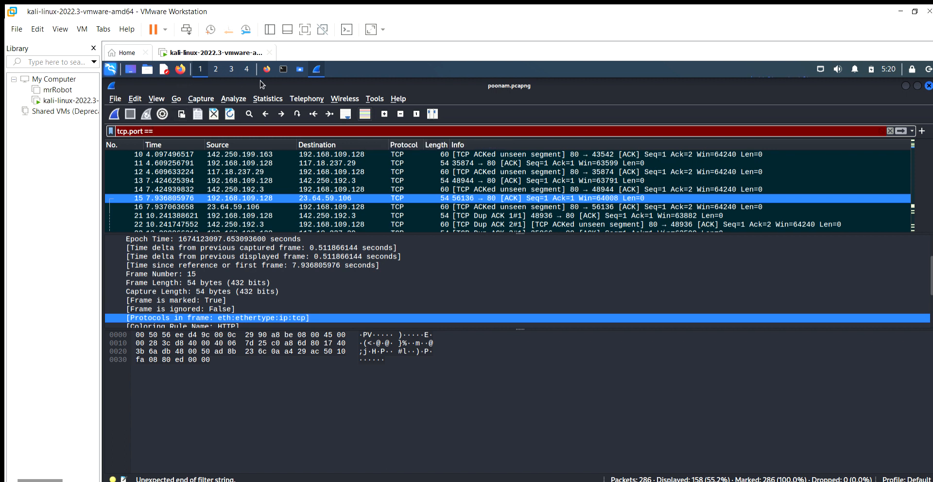
Step: Select packet 11 and view the capture's Endpoints statistics for IPv4 addresses
left_click(267, 98)
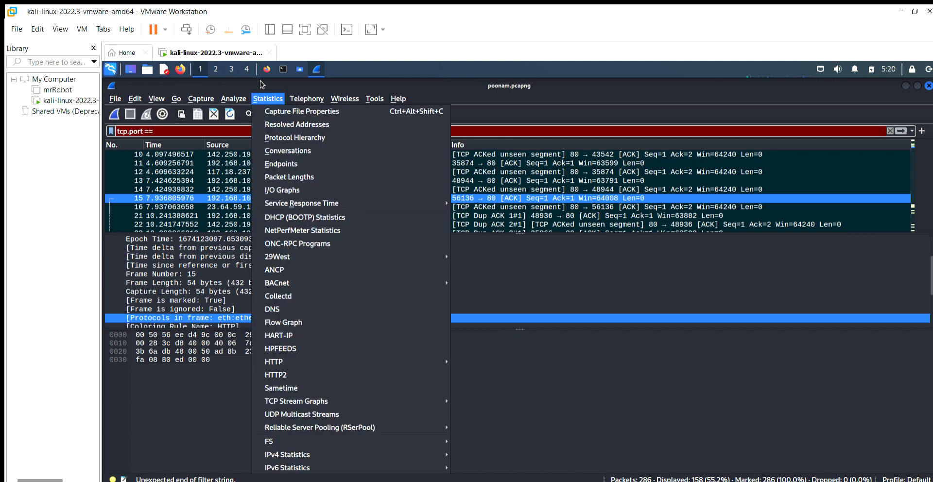
left_click(558, 248)
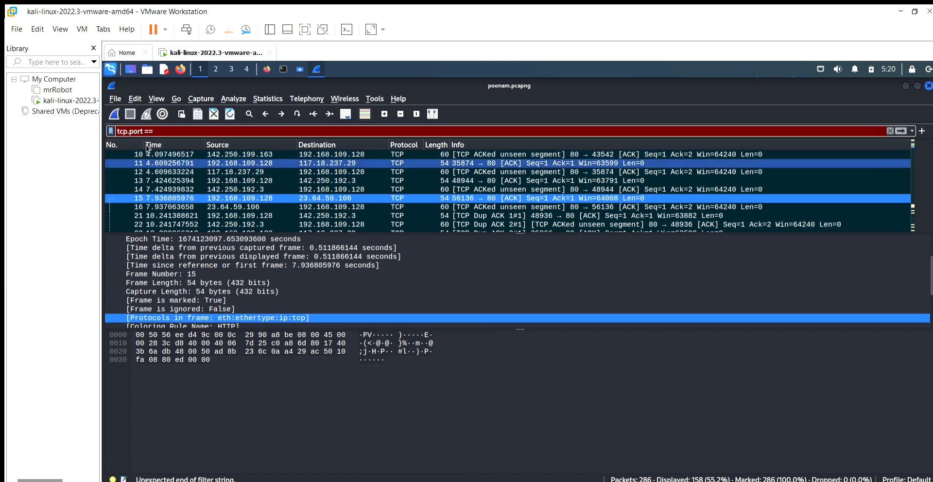
left_click(149, 163)
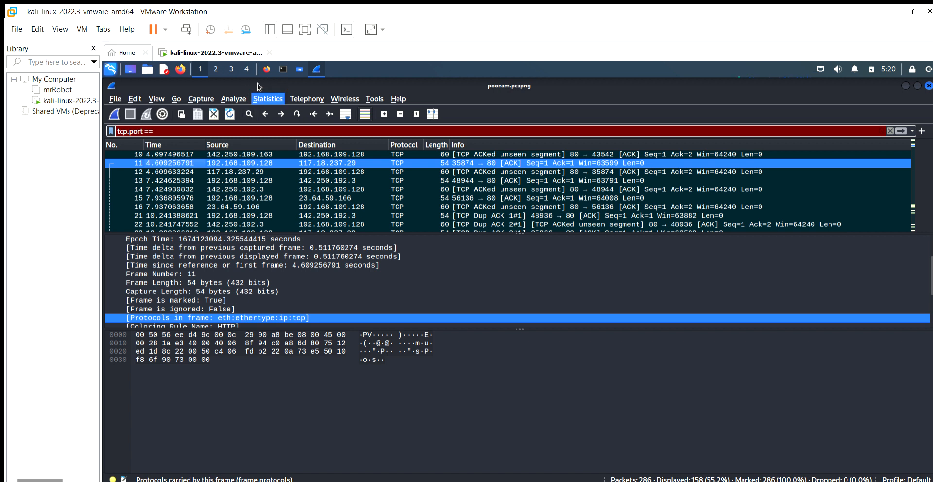
left_click(267, 98)
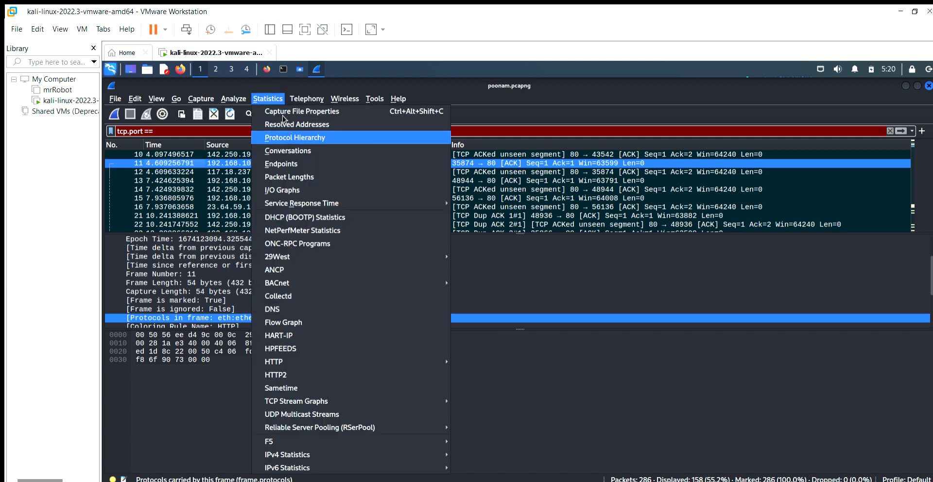
left_click(276, 161)
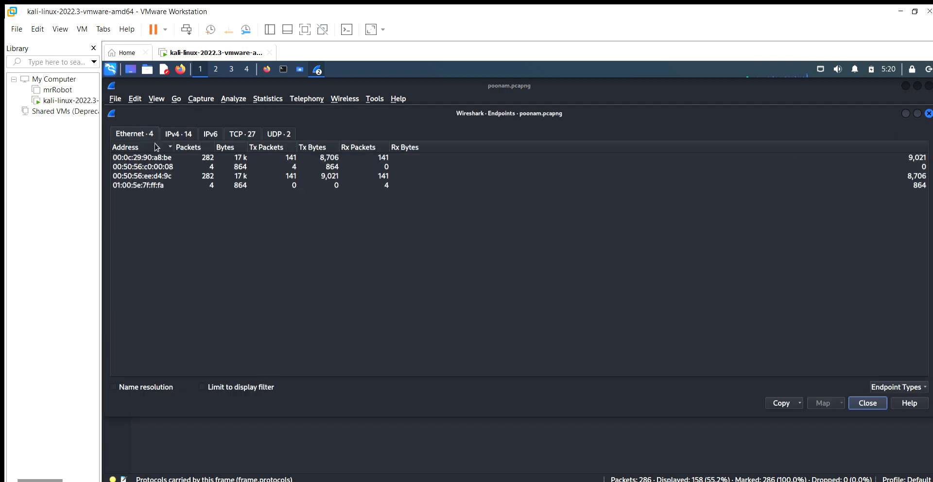
left_click(181, 132)
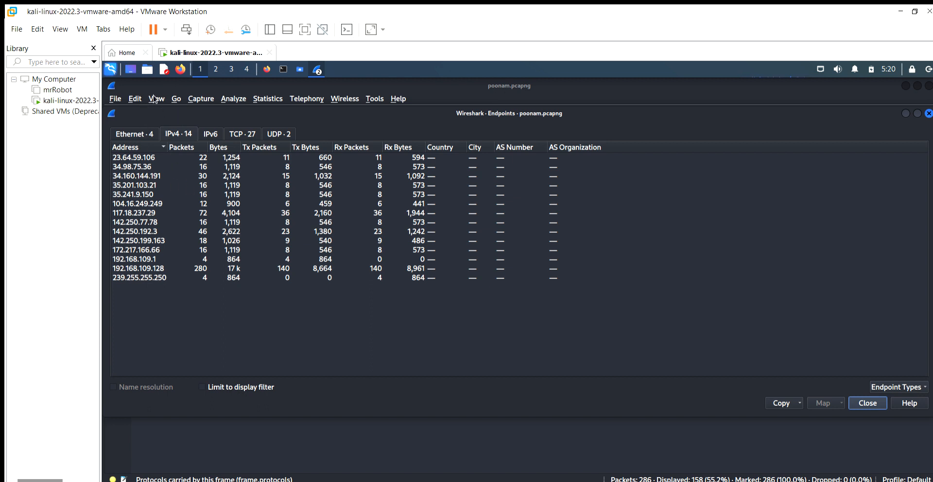
Step: Open a second Endpoints statistics window and examine its IPv4 address list
left_click(266, 98)
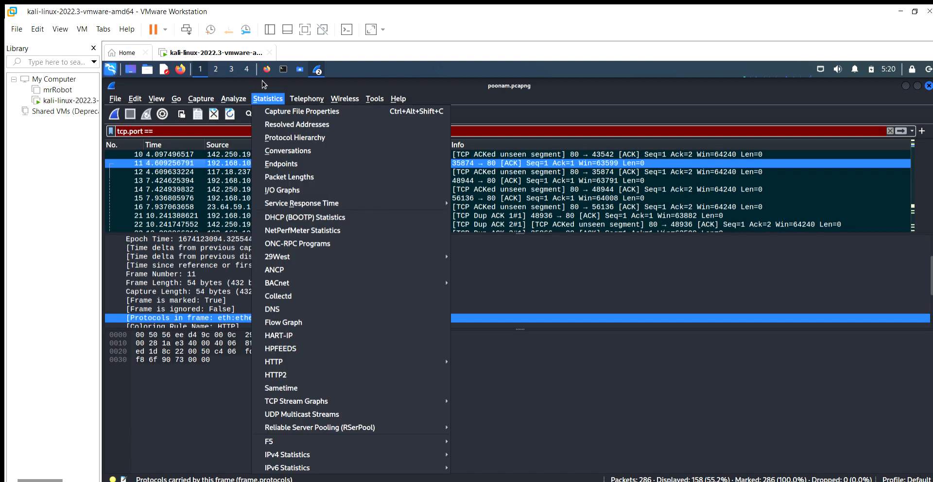
left_click(281, 163)
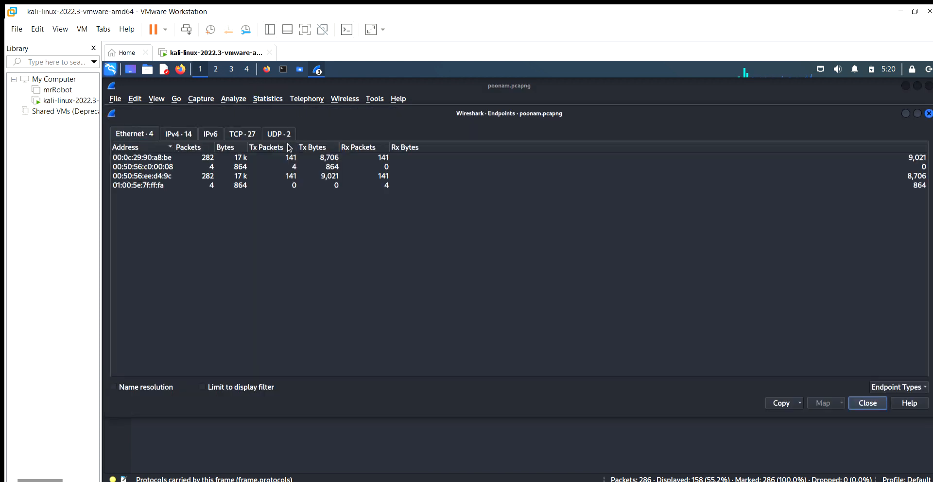
left_click(176, 127)
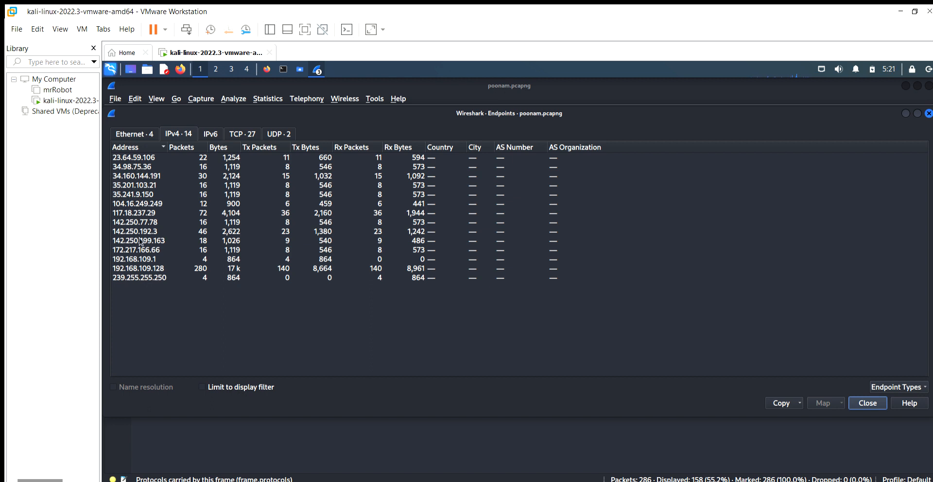
Step: Examine the packet figures in the Protocol Hierarchy statistics and close the window
left_click(267, 99)
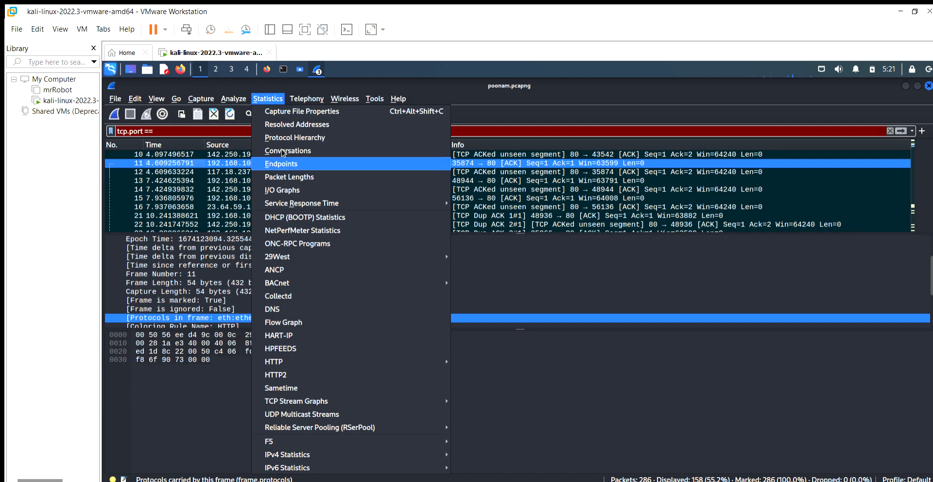
left_click(276, 134)
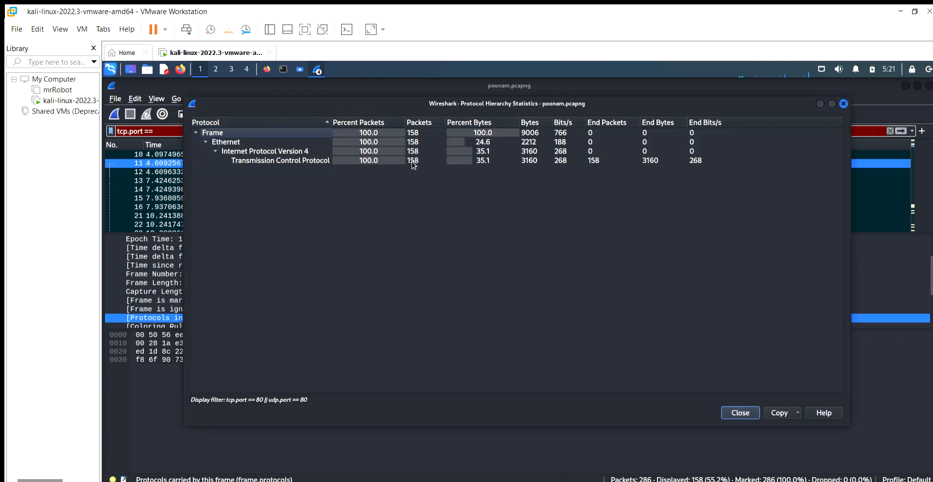
left_click(416, 122)
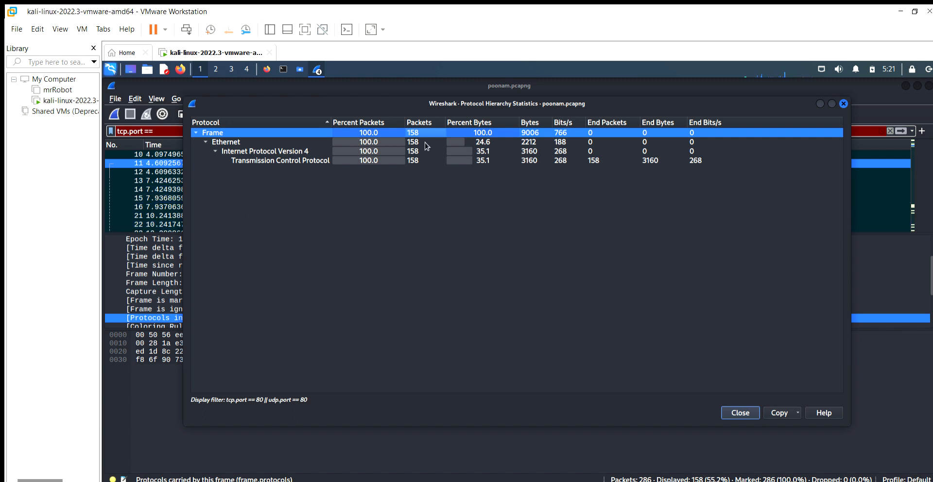
left_click(736, 411)
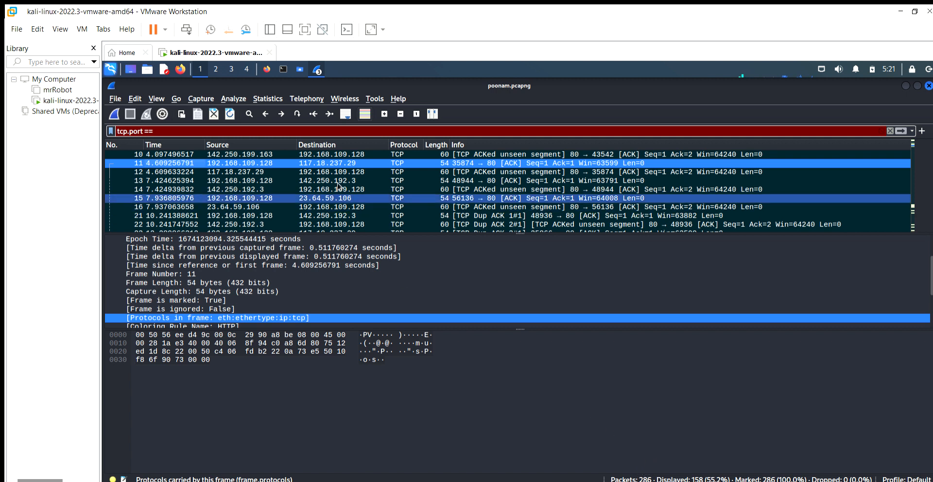
Step: Look through the filtered packet list from the first packets to the last ones
scroll(339, 186, "down", 7)
scroll(136, 149, "down", 20)
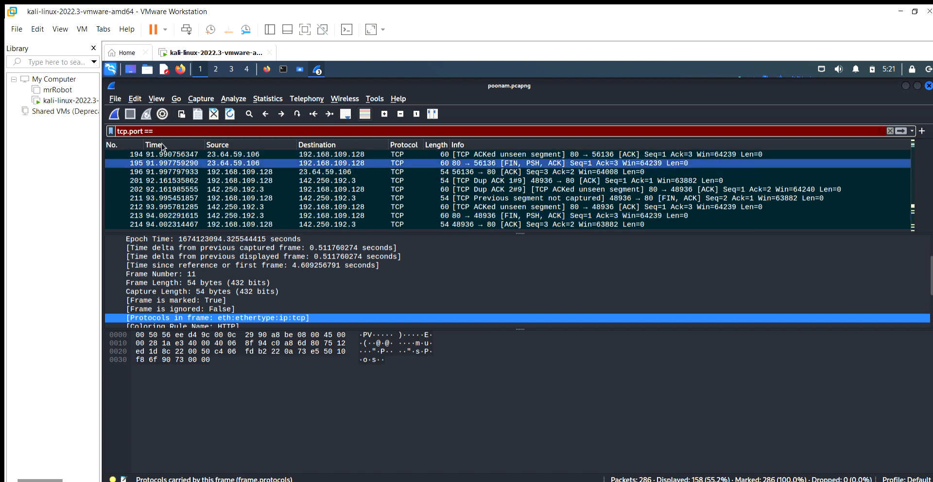
scroll(164, 147, "up", 20)
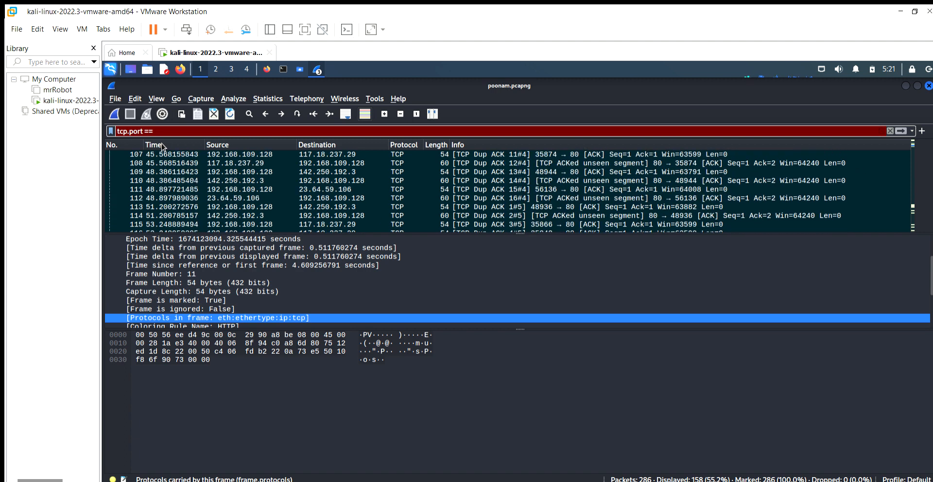
scroll(163, 147, "up", 13)
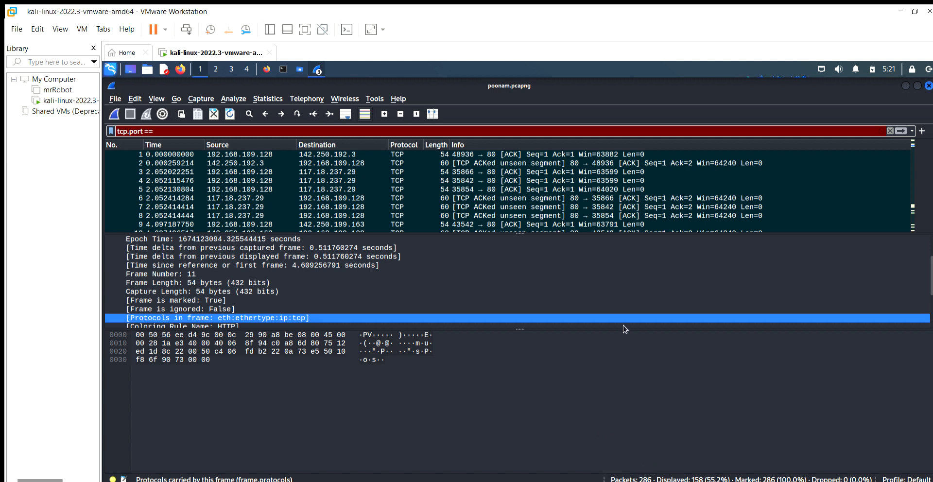
scroll(466, 174, "down", 1)
scroll(466, 174, "down", 20)
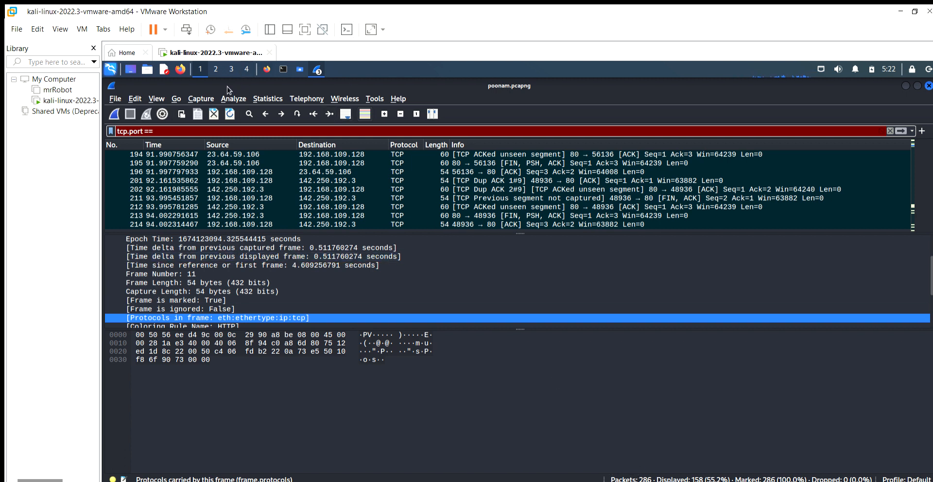
Step: Select packet 201 in the filtered list and view its frame details
left_click(223, 223)
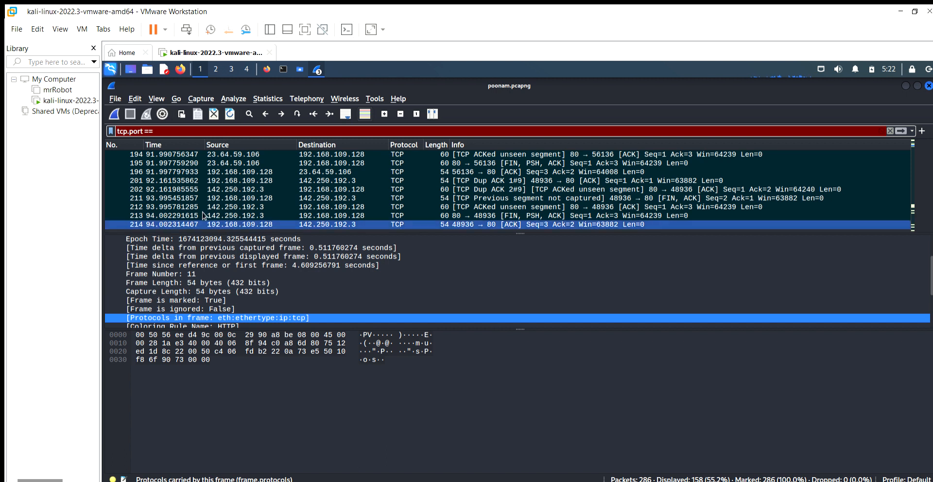
scroll(159, 238, "up", 2)
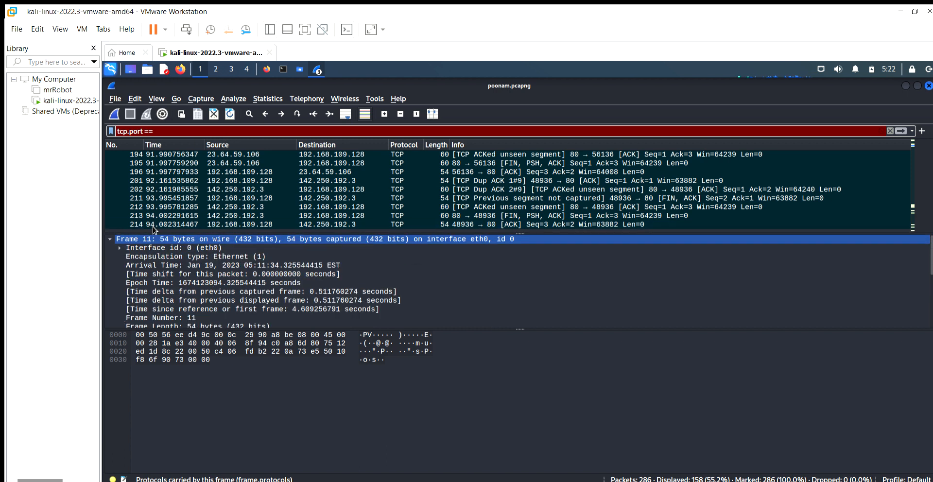
left_click(139, 180)
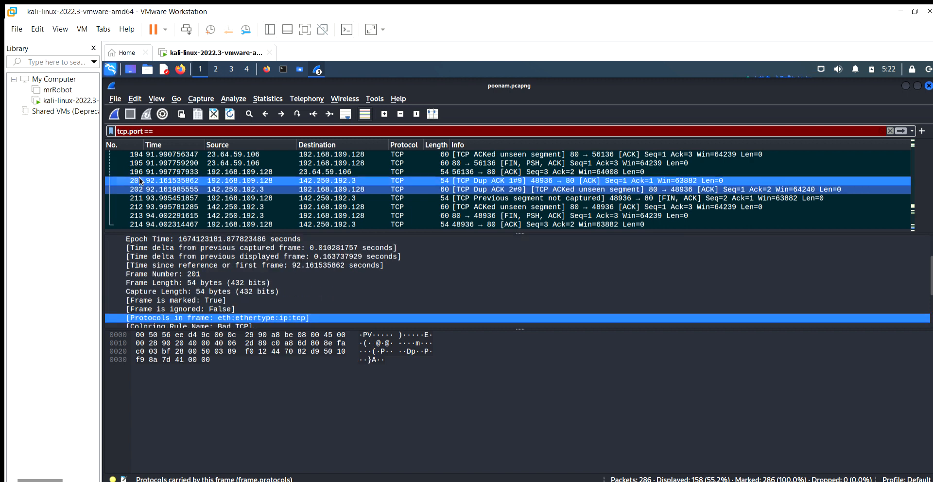
scroll(171, 250, "up", 2)
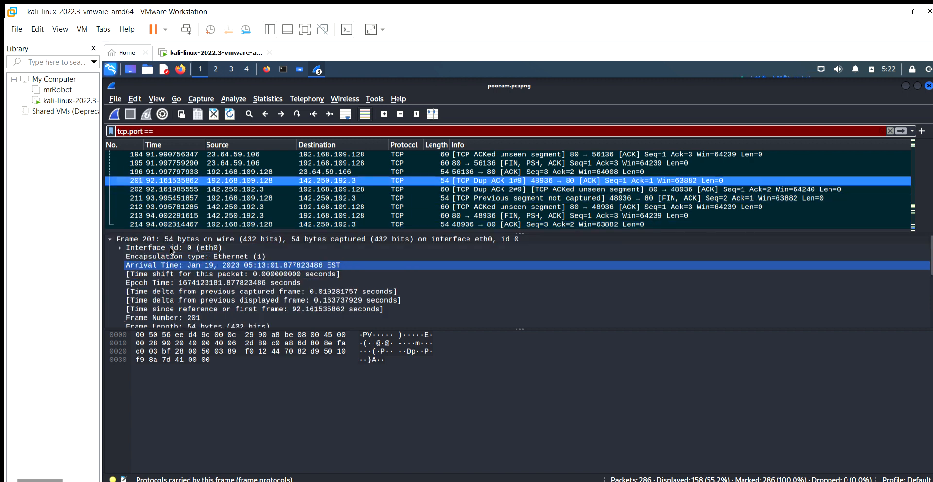
left_click(145, 247)
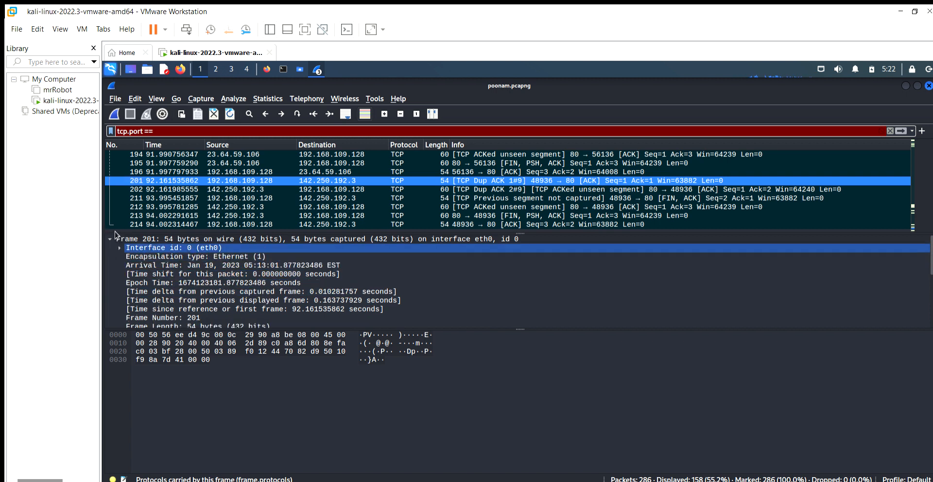
scroll(156, 275, "down", 5)
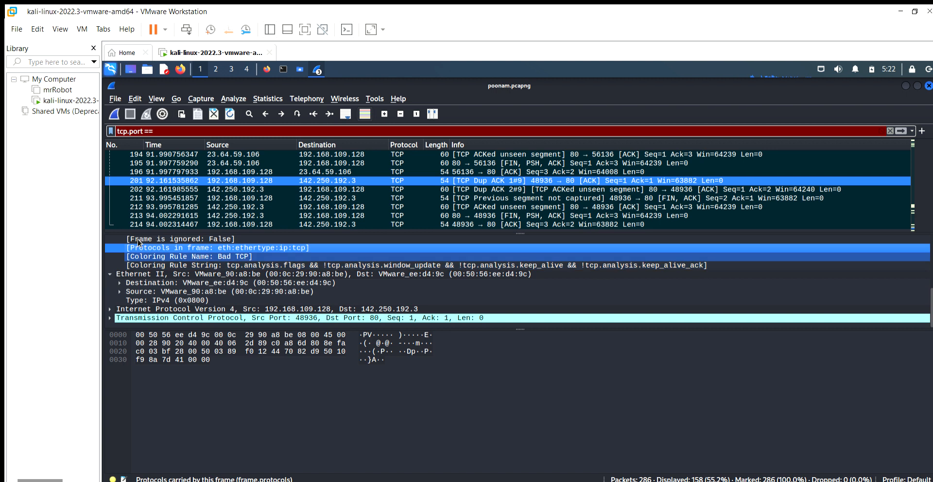
Step: Collapse the Ethernet II section and enlarge the packet details pane to show all protocol layers of packet 201
left_click(110, 274)
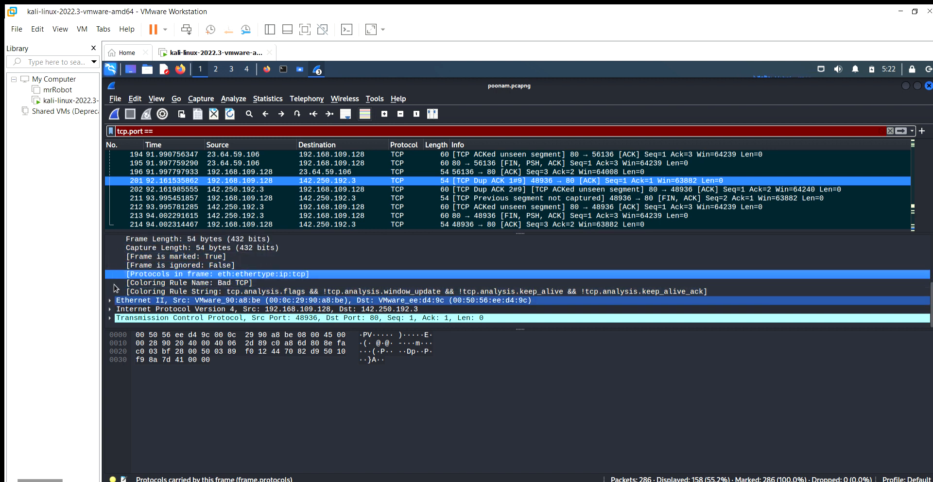
left_click(114, 299)
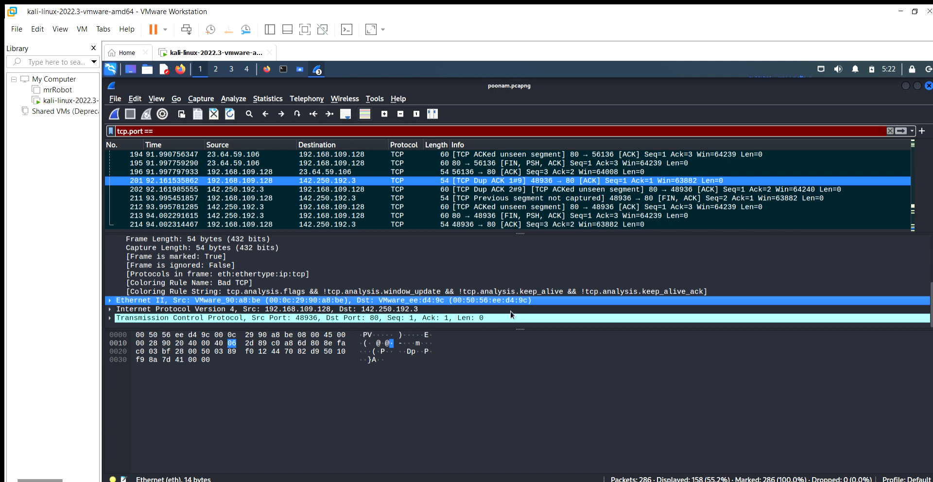
left_click(502, 333)
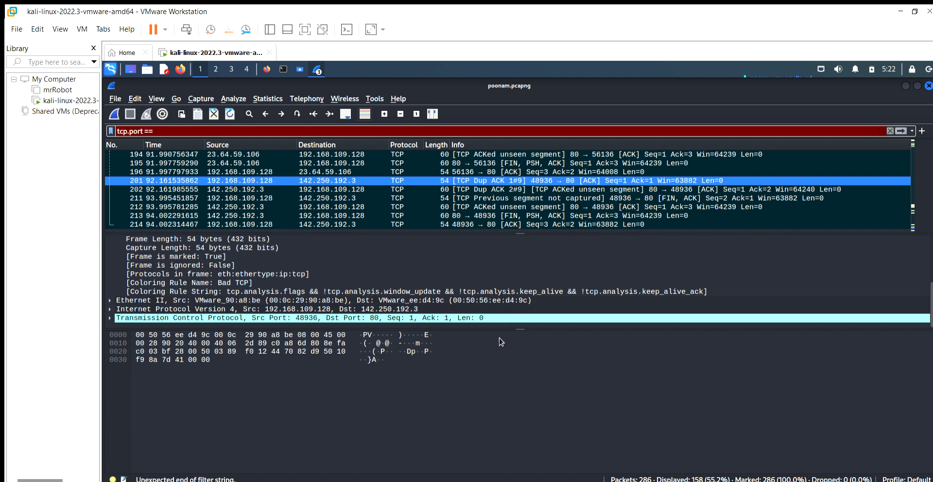
left_click_drag(491, 316, 511, 474)
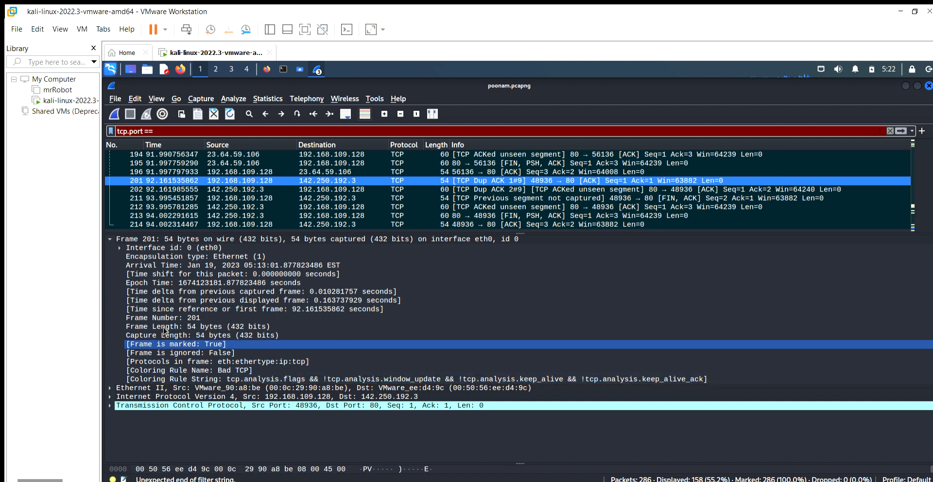
Step: Expand packet 201's Ethernet II section and examine its destination and source MAC addresses
left_click(112, 387)
key("Right")
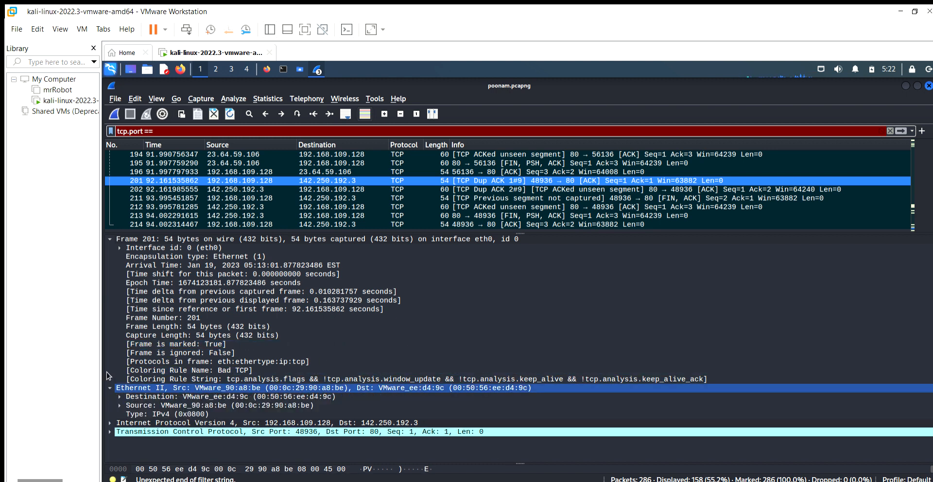
key("Down")
key("Down")
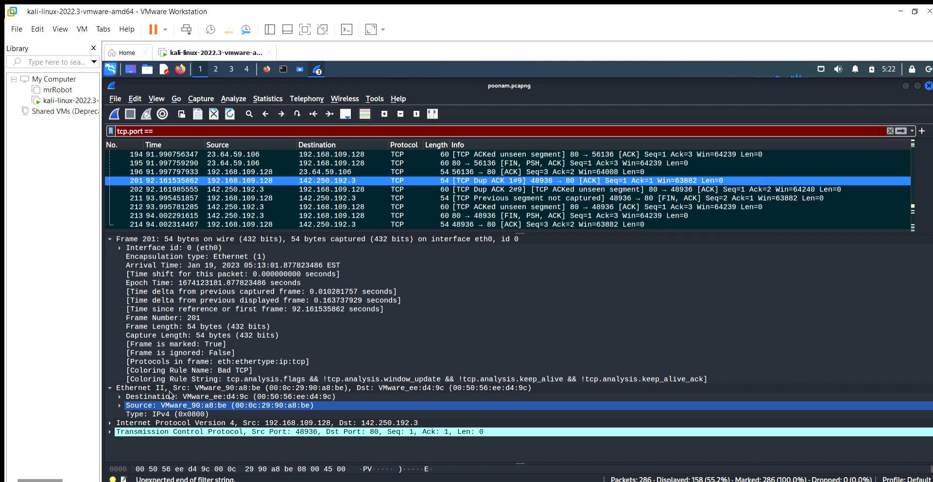
left_click(217, 395)
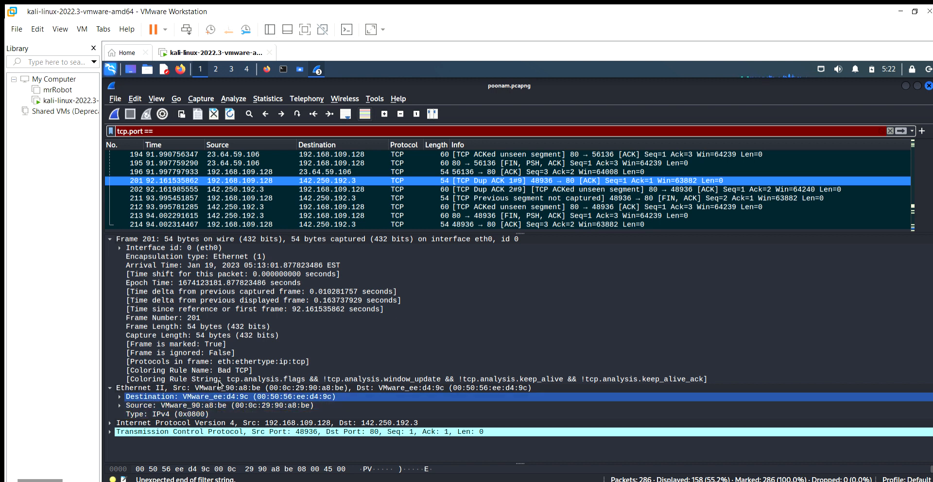
left_click(162, 387)
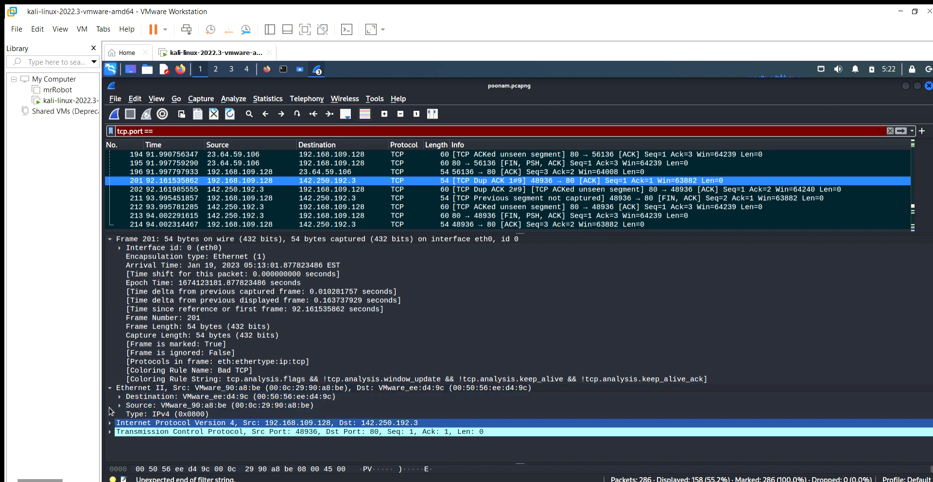
Step: Expand the Internet Protocol Version 4 section and examine its header fields from version to source and destination addresses
left_click(109, 422)
scroll(209, 346, "down", 4)
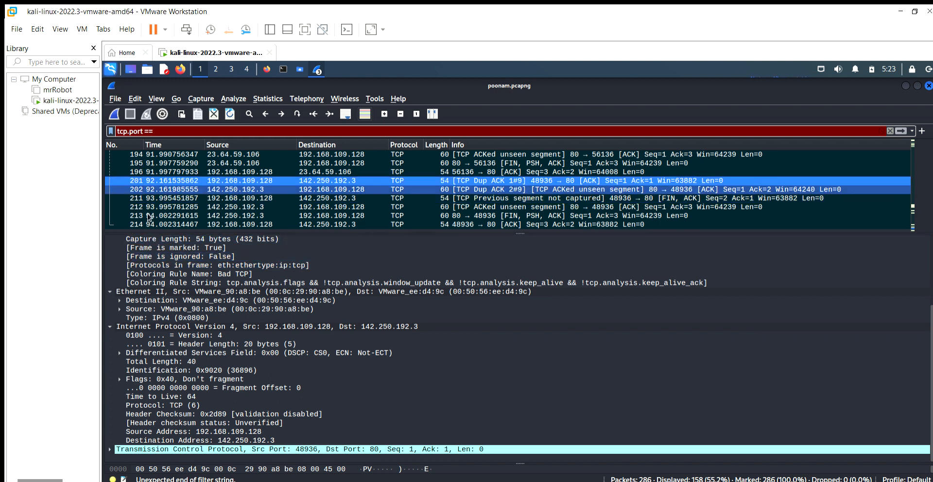
key("Down")
key("Down")
key("Down")
key("Down")
key("Down")
key("Down")
key("Down")
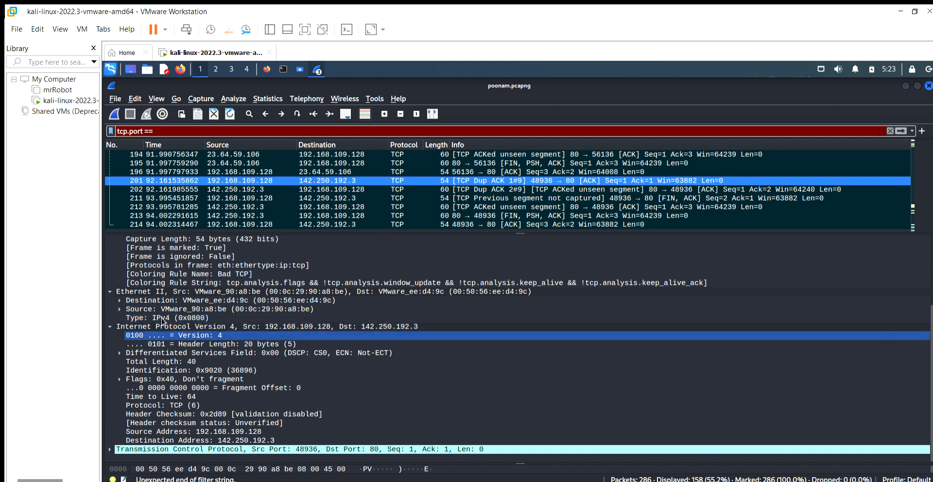
key("Up")
key("Up")
key("Up")
key("Up")
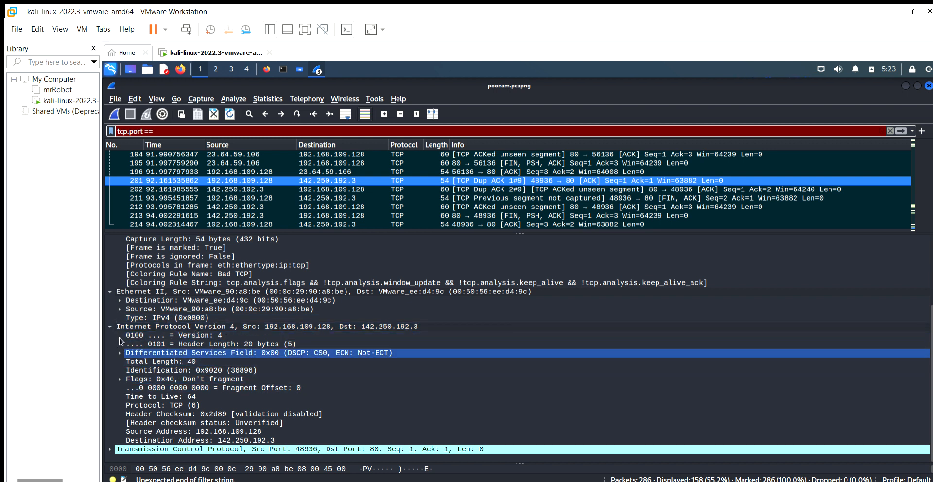
key("Down")
key("Down")
key("Down")
key("Down")
key("Down")
key("Down")
key("Down")
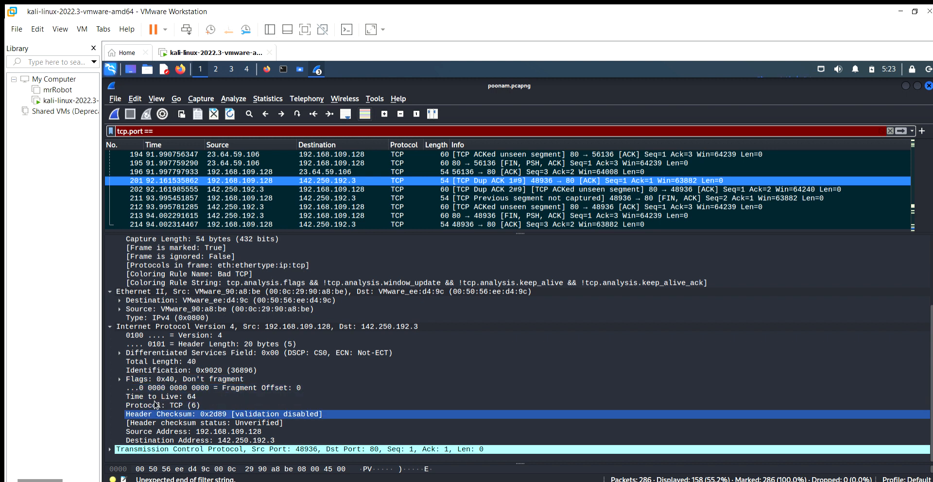
key("Up")
key("Down")
key("Down")
key("Down")
key("Down")
key("Up")
key("Up")
key("Up")
key("Down")
key("Down")
key("Up")
key("Down")
key("Down")
key("Down")
key("Up")
key("Down")
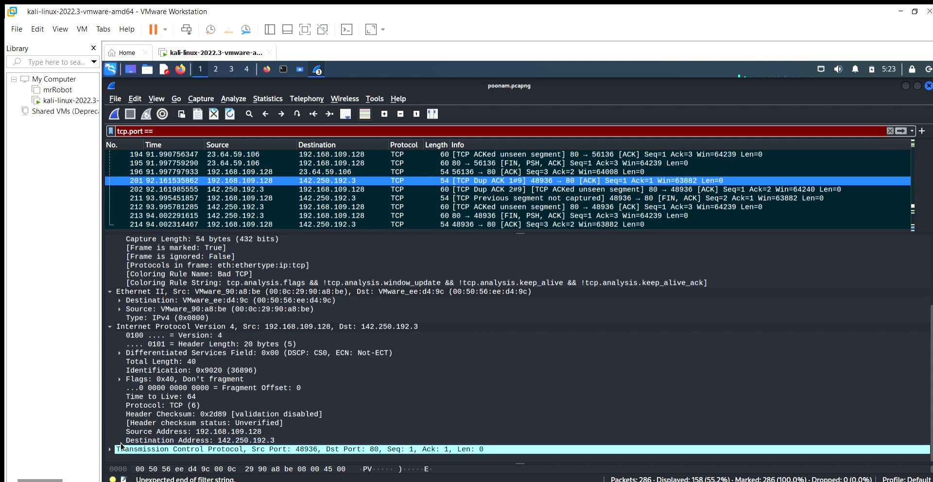
Step: Expand the Transmission Control Protocol section and examine its ports, sequence and acknowledgment numbers, flags and checksum
key("Right")
key("Up")
key("Up")
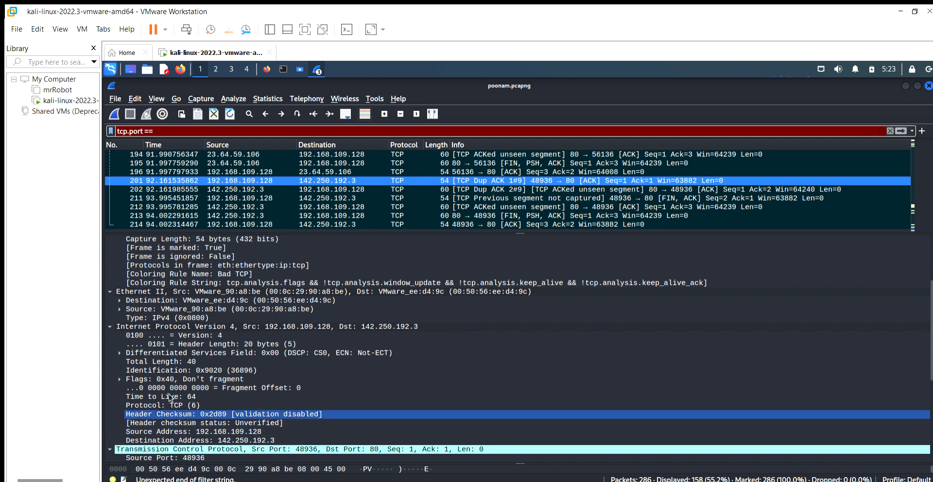
scroll(170, 399, "down", 1)
left_click(180, 431)
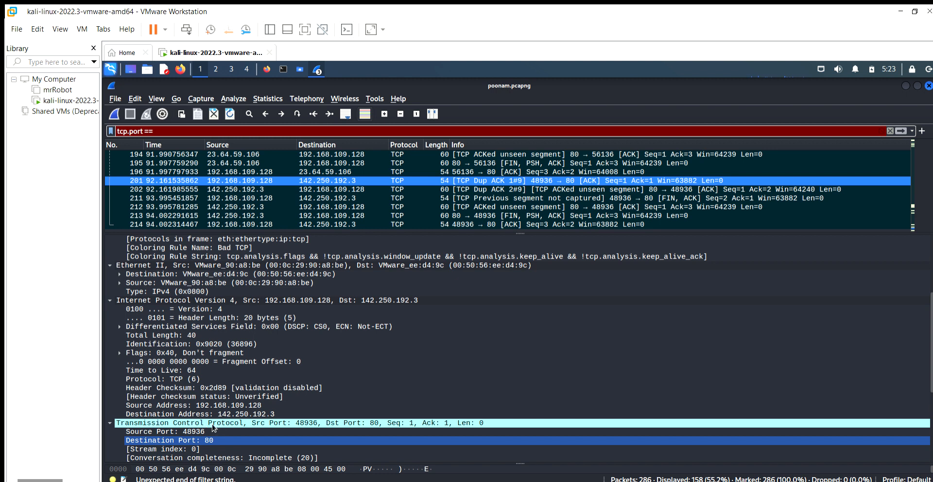
scroll(162, 340, "down", 5)
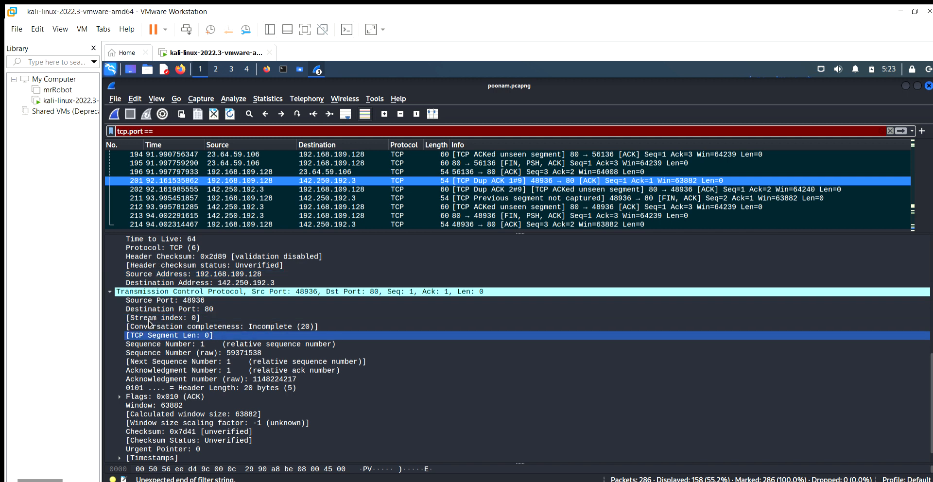
scroll(149, 323, "down", 1)
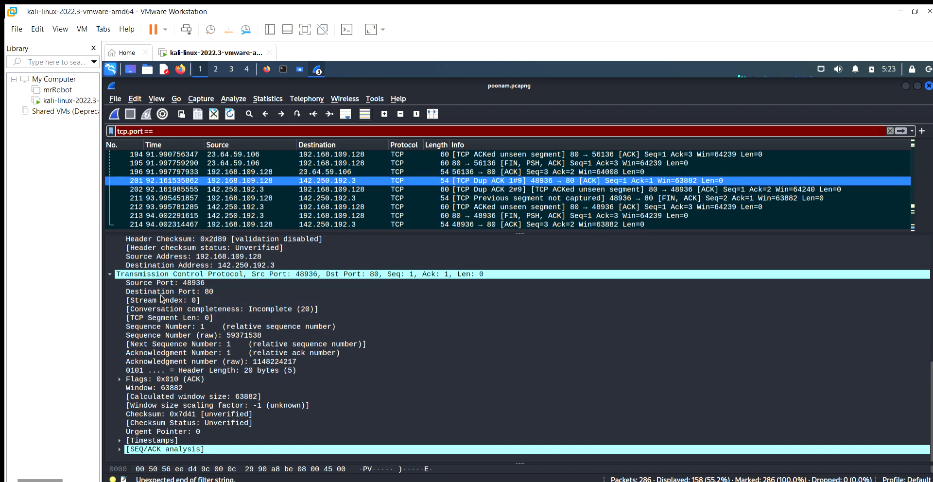
scroll(164, 312, "up", 2)
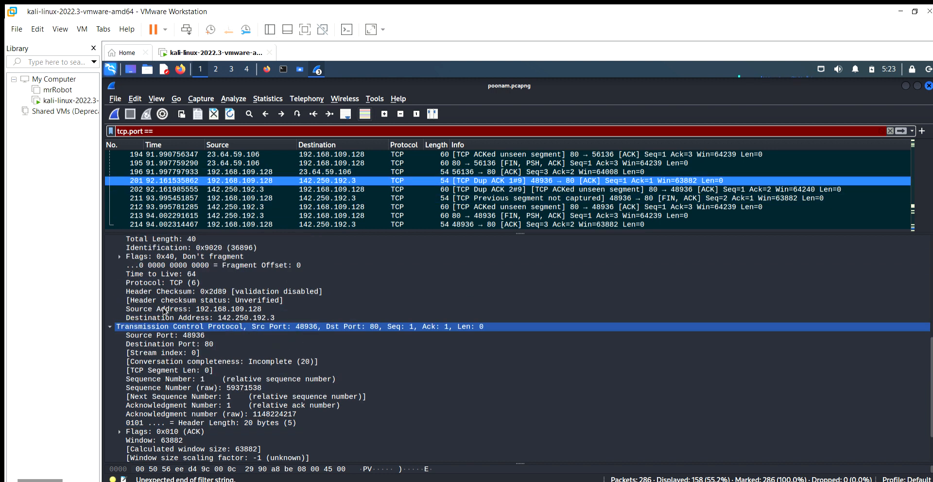
scroll(164, 312, "up", 2)
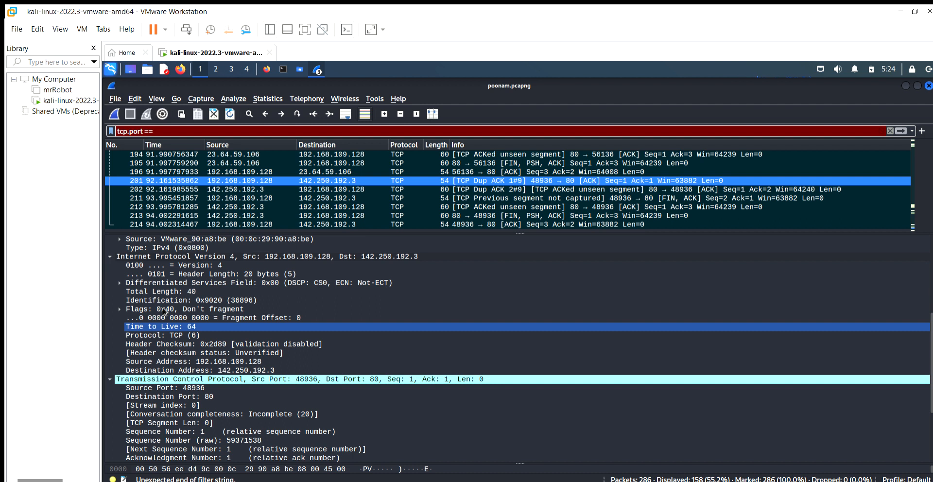
Step: Review all of packet 201's layers again, from the frame information through the IPv4 header to the TCP fields
left_click(173, 265)
key("Down")
key("Down")
key("Down")
scroll(194, 323, "down", 4)
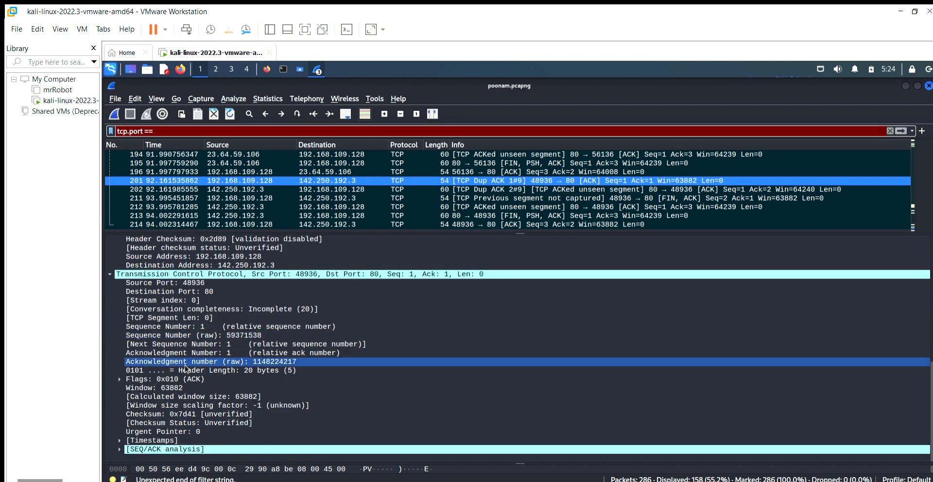
scroll(195, 293, "up", 8)
scroll(196, 293, "up", 3)
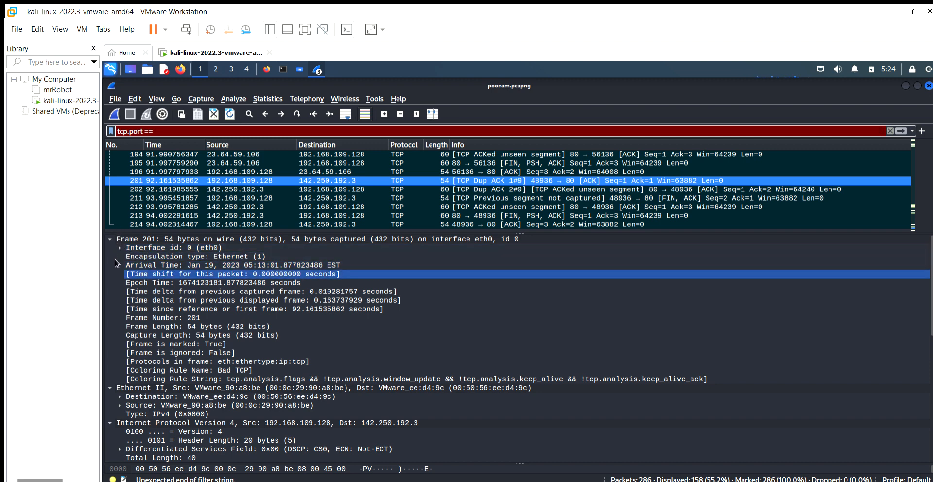
scroll(117, 264, "down", 2)
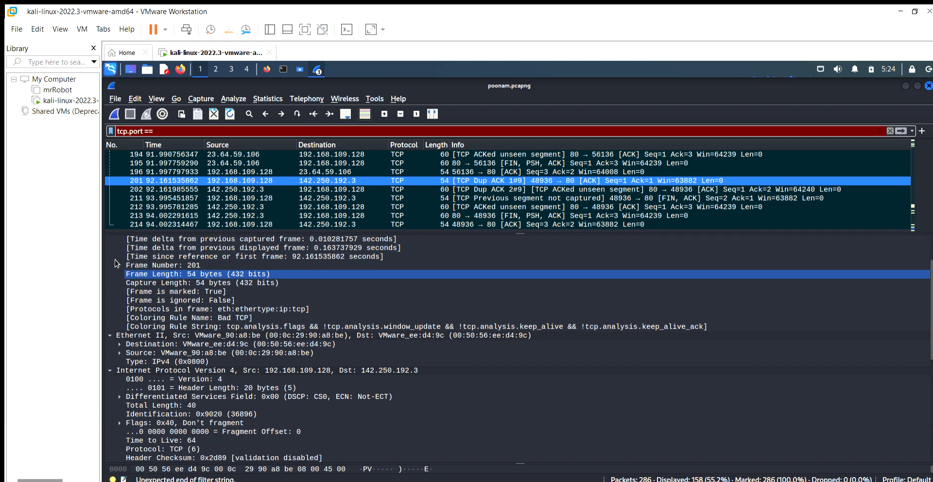
scroll(117, 263, "down", 7)
scroll(116, 264, "down", 2)
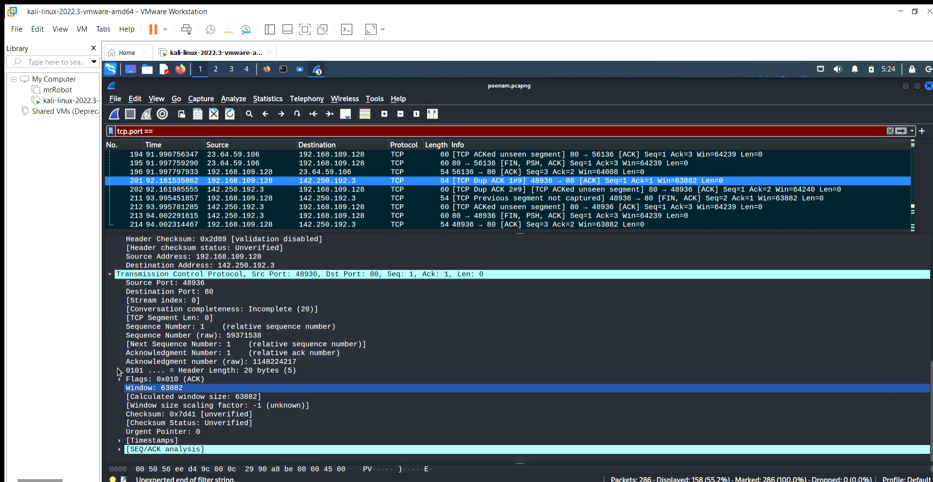
scroll(116, 370, "up", 1)
scroll(117, 370, "up", 9)
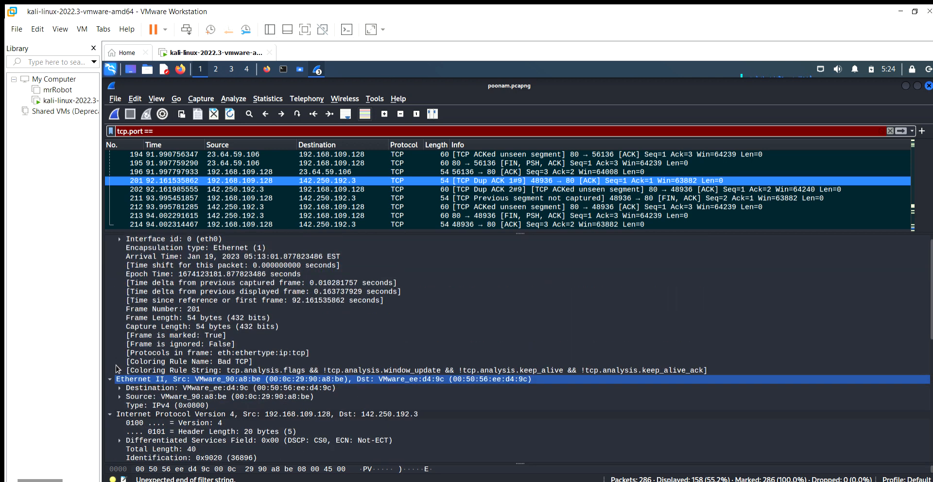
Step: Collapse the Ethernet II section, briefly check the Differentiated Services Field's contents, and expand the IPv4 Flags field
left_click(118, 238)
left_click(119, 239)
left_click(119, 239)
left_click(110, 378)
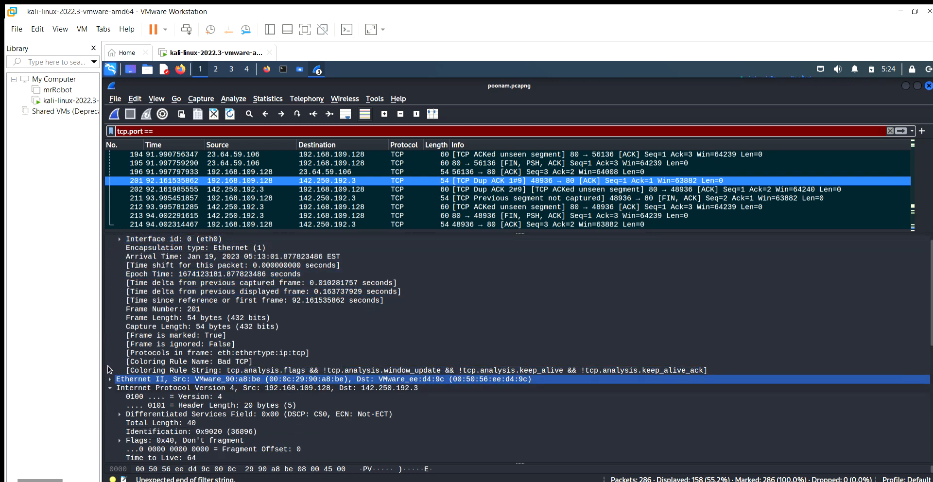
left_click(119, 414)
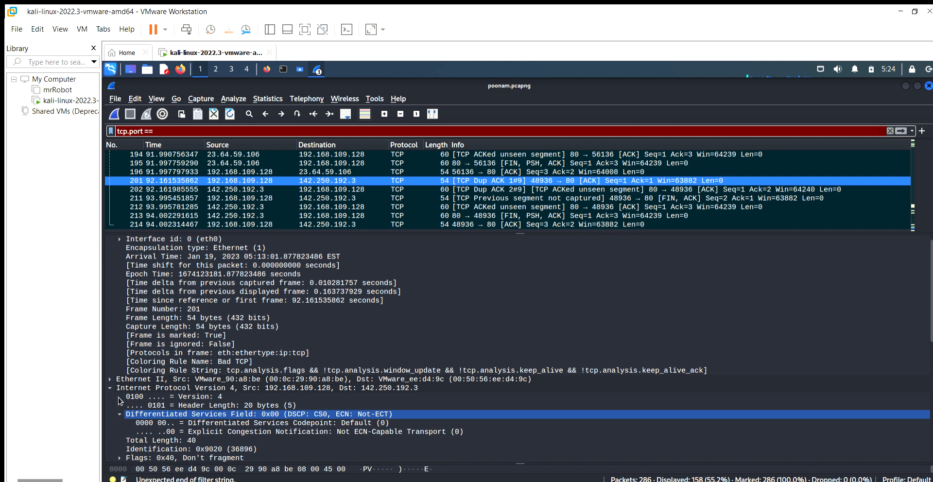
scroll(119, 414, "down", 3)
left_click(119, 378)
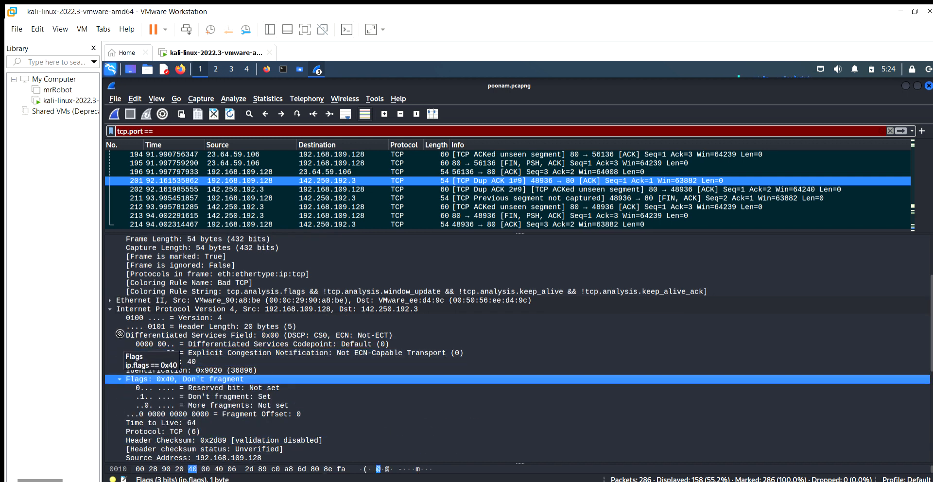
left_click(119, 335)
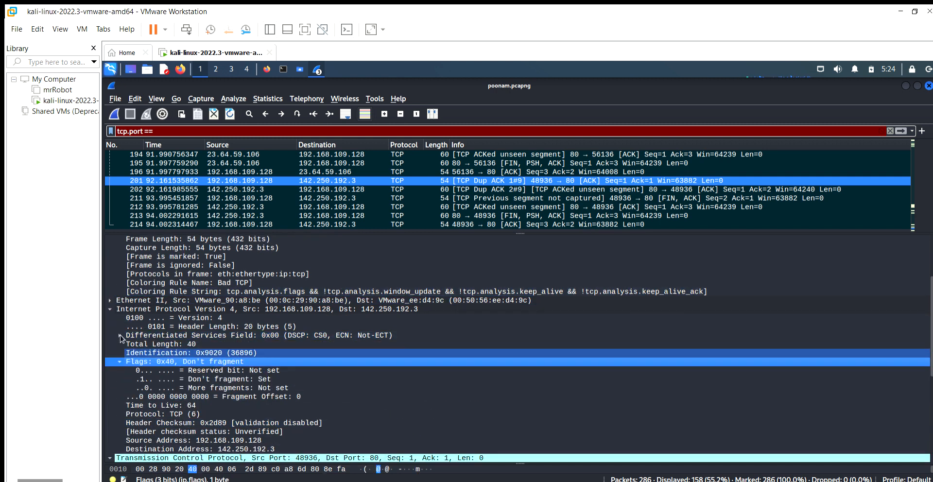
Step: Examine the TCP destination port, sequence numbers and acknowledgment number in packet 201, and return to its frame summary
scroll(119, 332, "down", 4)
scroll(121, 339, "up", 3)
scroll(121, 338, "up", 5)
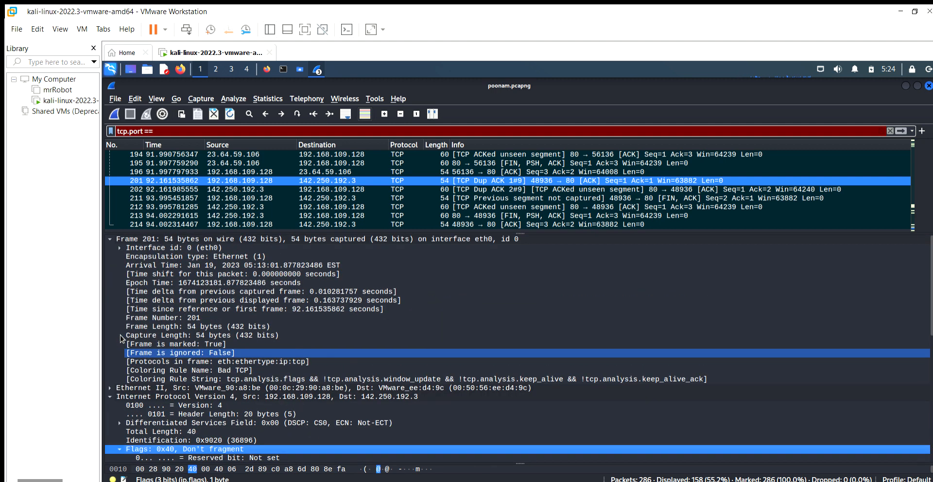
scroll(202, 276, "down", 10)
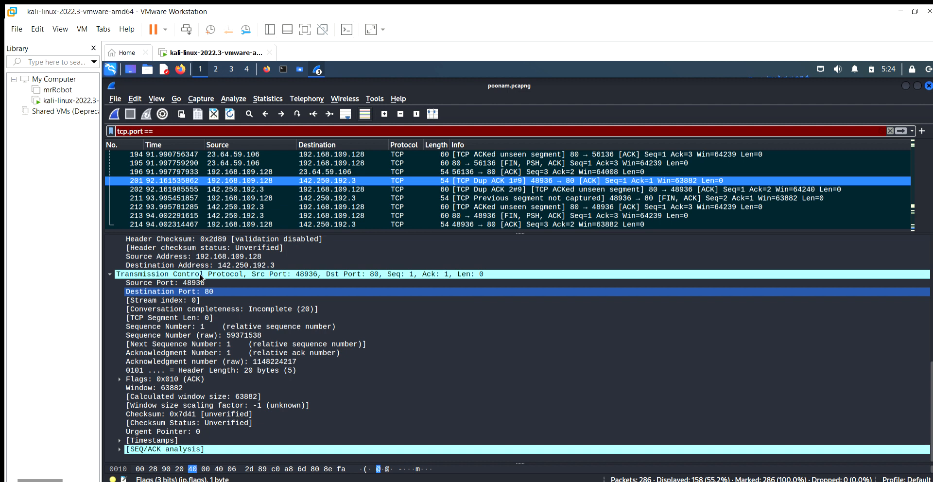
key("Down")
key("Down")
key("Down")
key("Down")
key("Down")
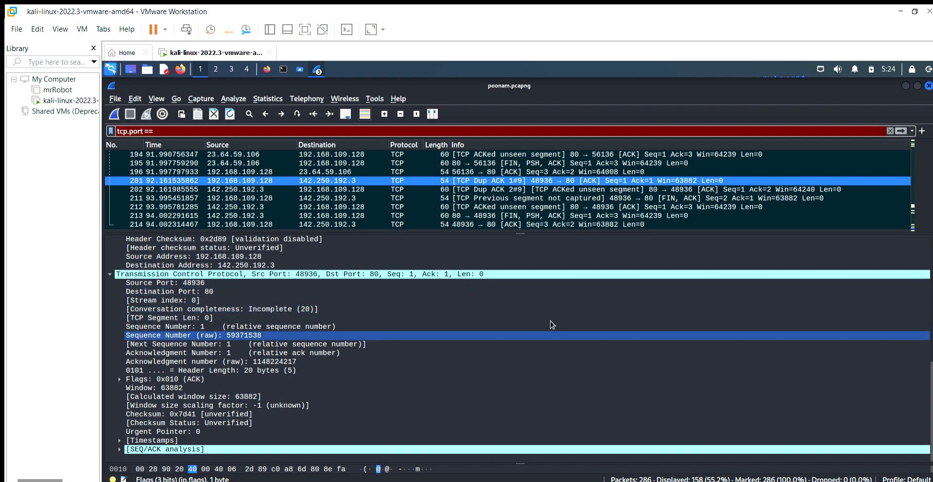
key("Down")
key("Down")
key("Down")
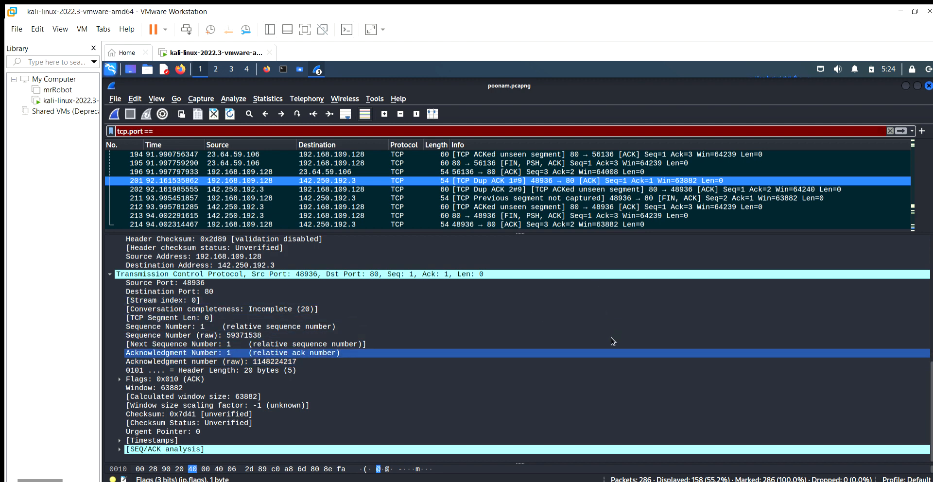
scroll(613, 340, "up", 10)
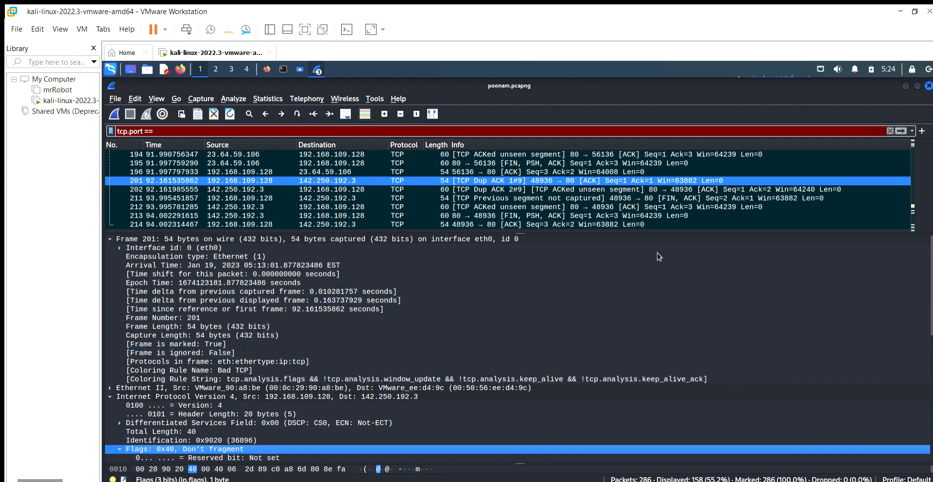